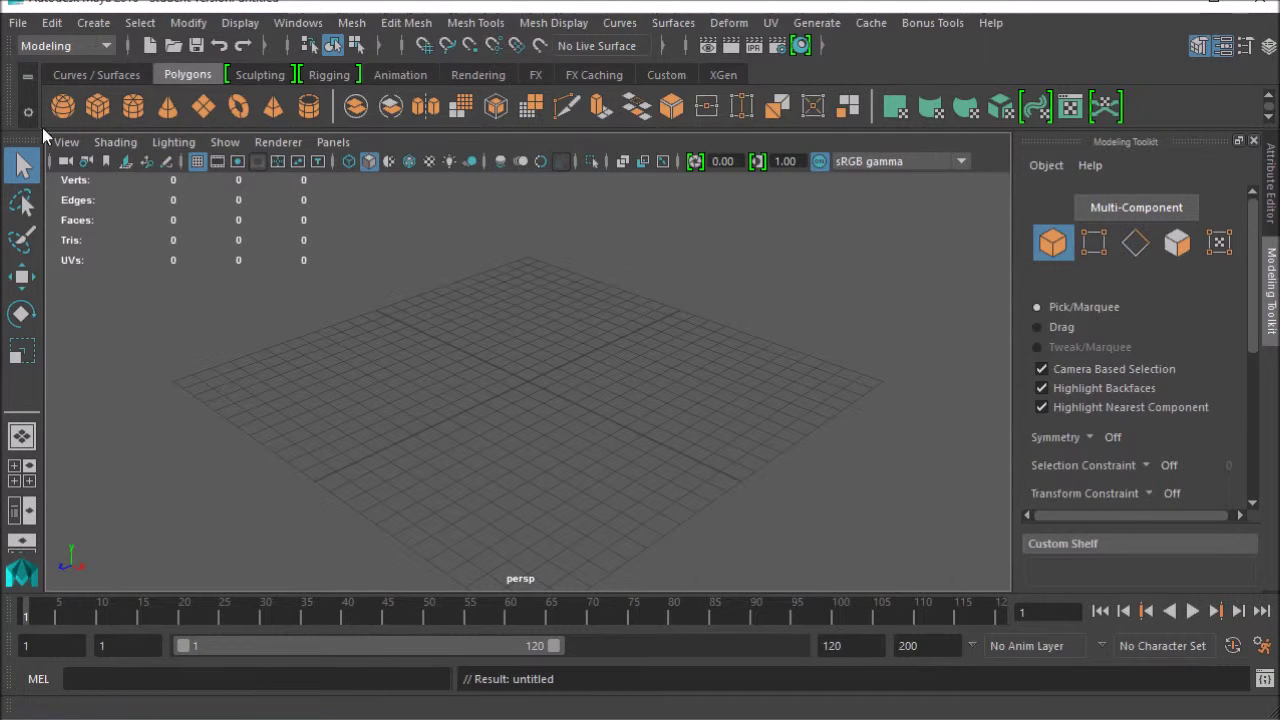
Step: Create a default polygon cube (pCube1) from the Polygons shelf and frame it in the perspective view
click(97, 105)
key(f)
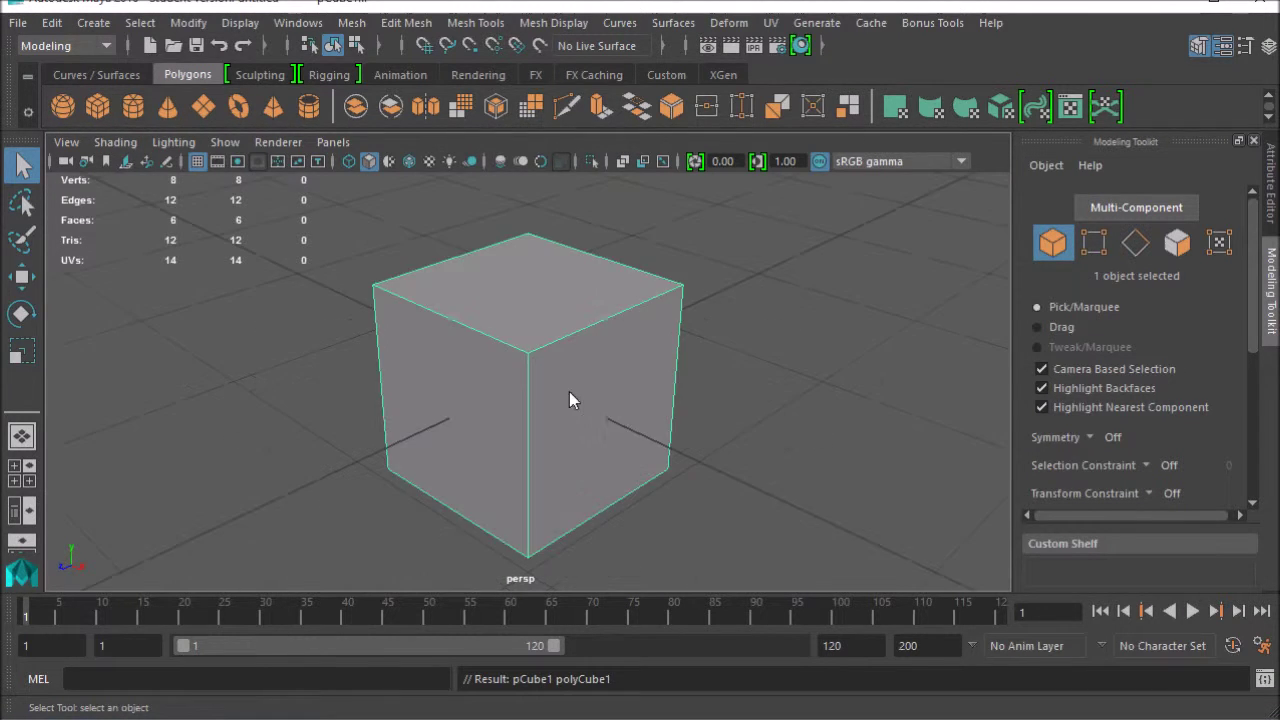
alt+right_drag(674, 406, 574, 394)
alt+drag(574, 394, 559, 399)
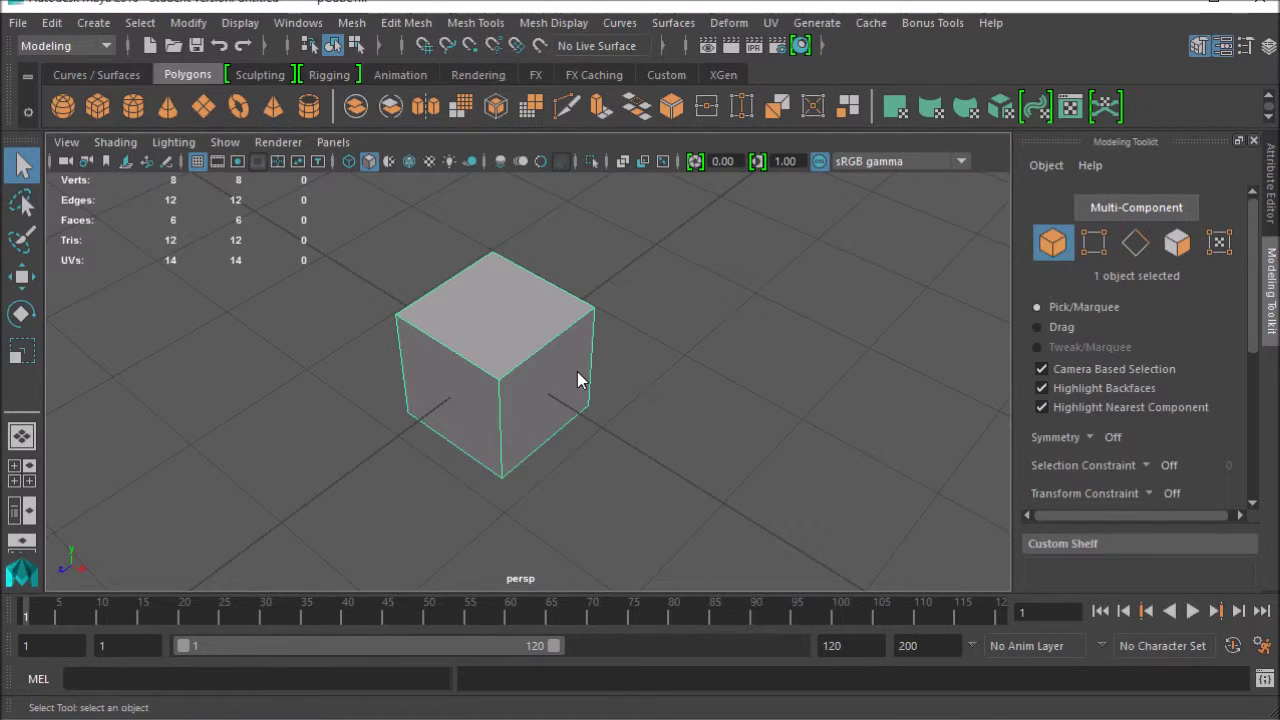
Step: Cycle the cube through Vertex, Face and Edge selection modes in the Modeling Toolkit, ending in Vertex mode
click(1094, 243)
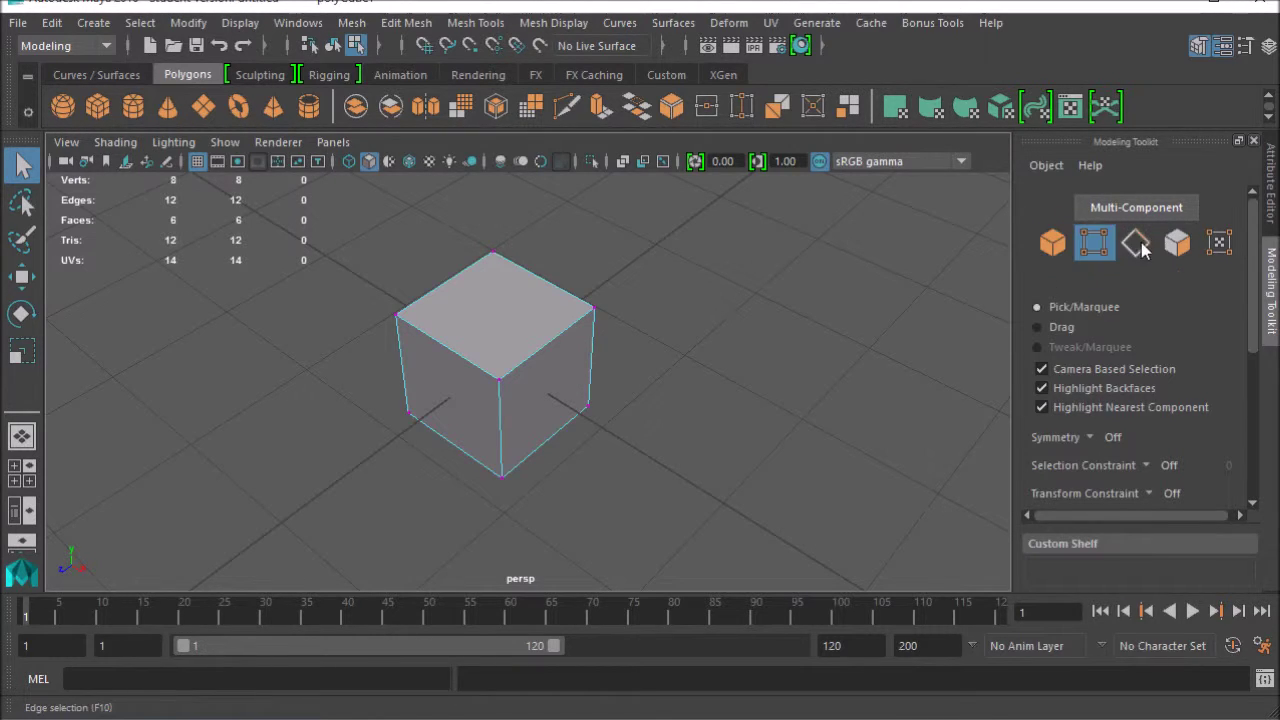
click(1177, 243)
mouse_move(703, 377)
alt+mouse_down()
mouse_move(699, 341)
mouse_move(702, 352)
alt+mouse_up()
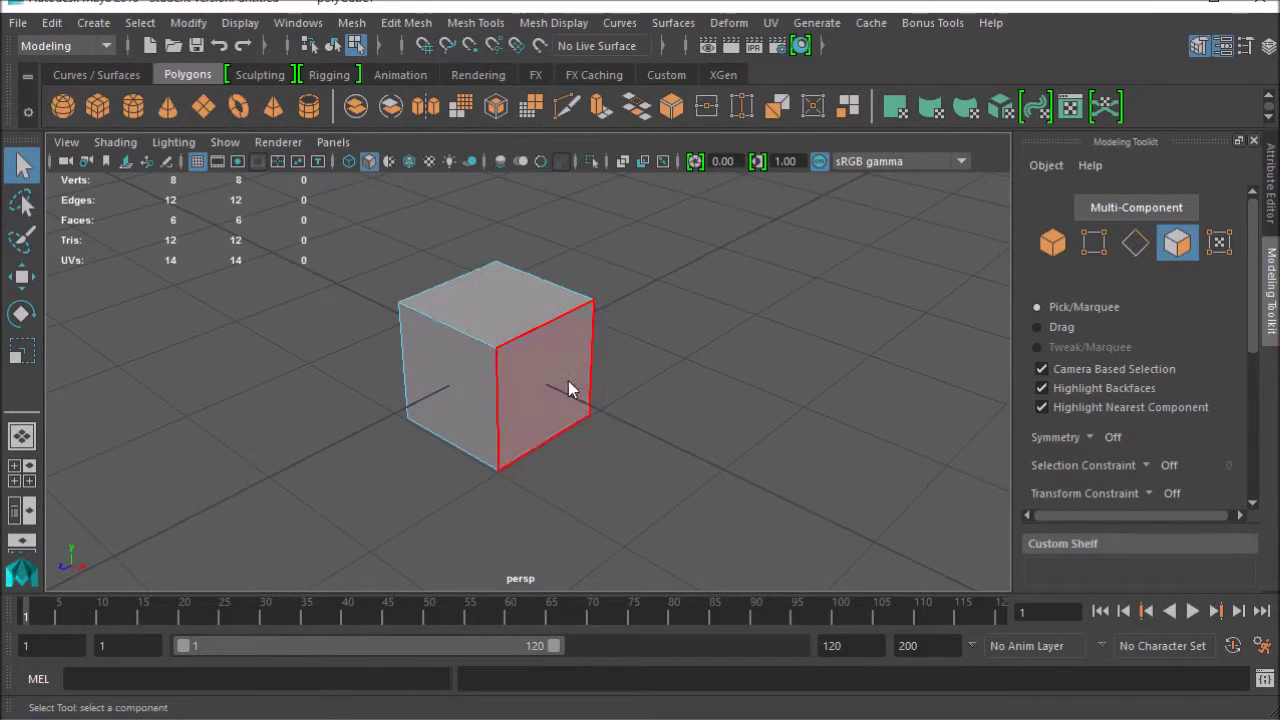
alt+drag(568, 388, 620, 443)
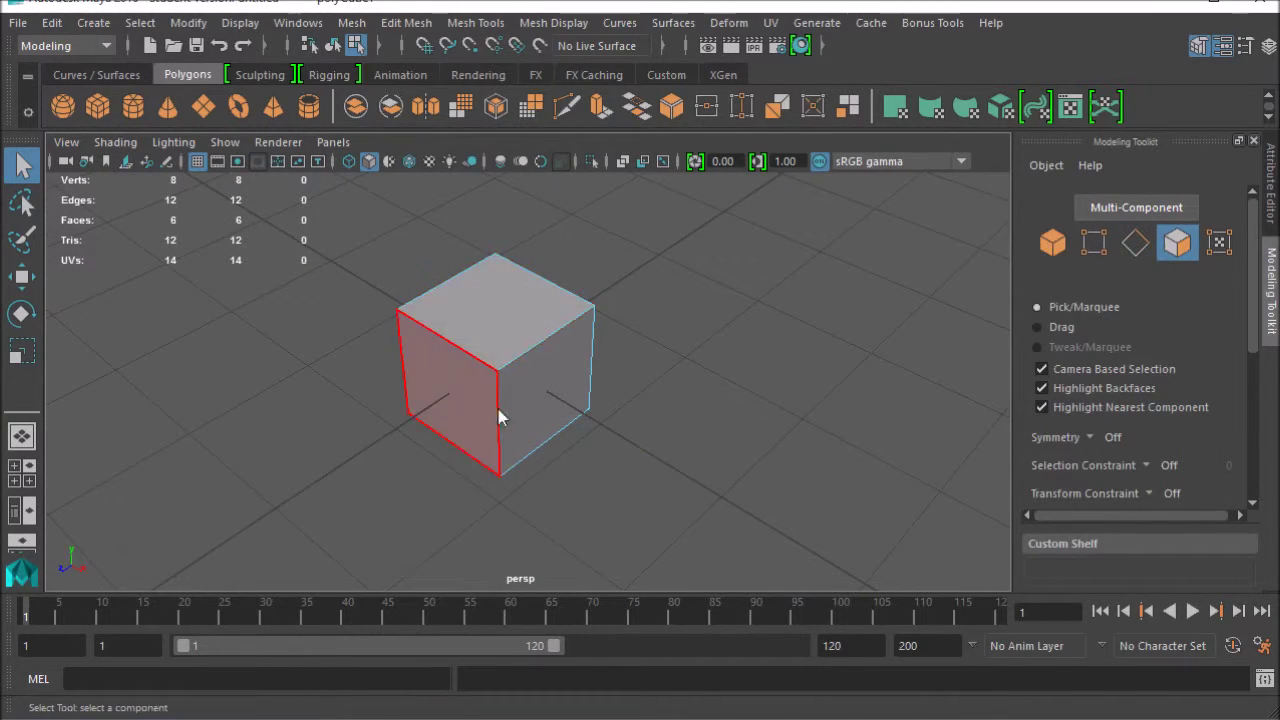
click(1135, 243)
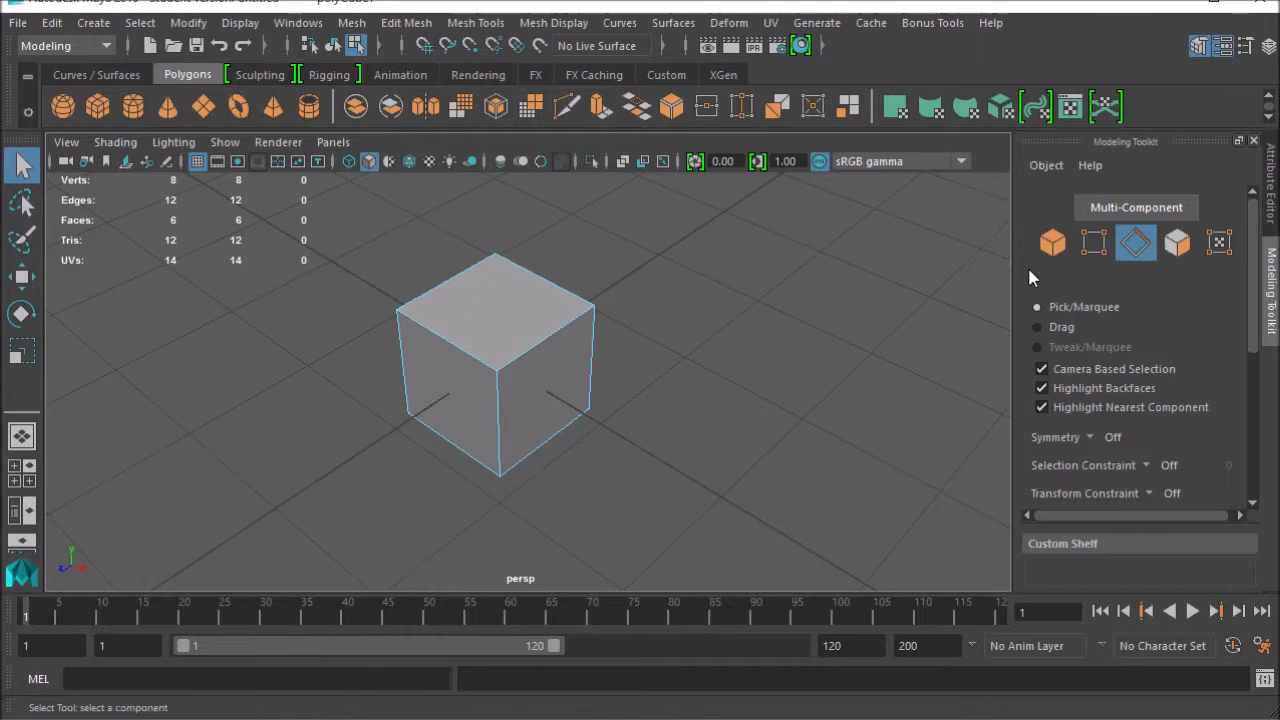
click(1093, 242)
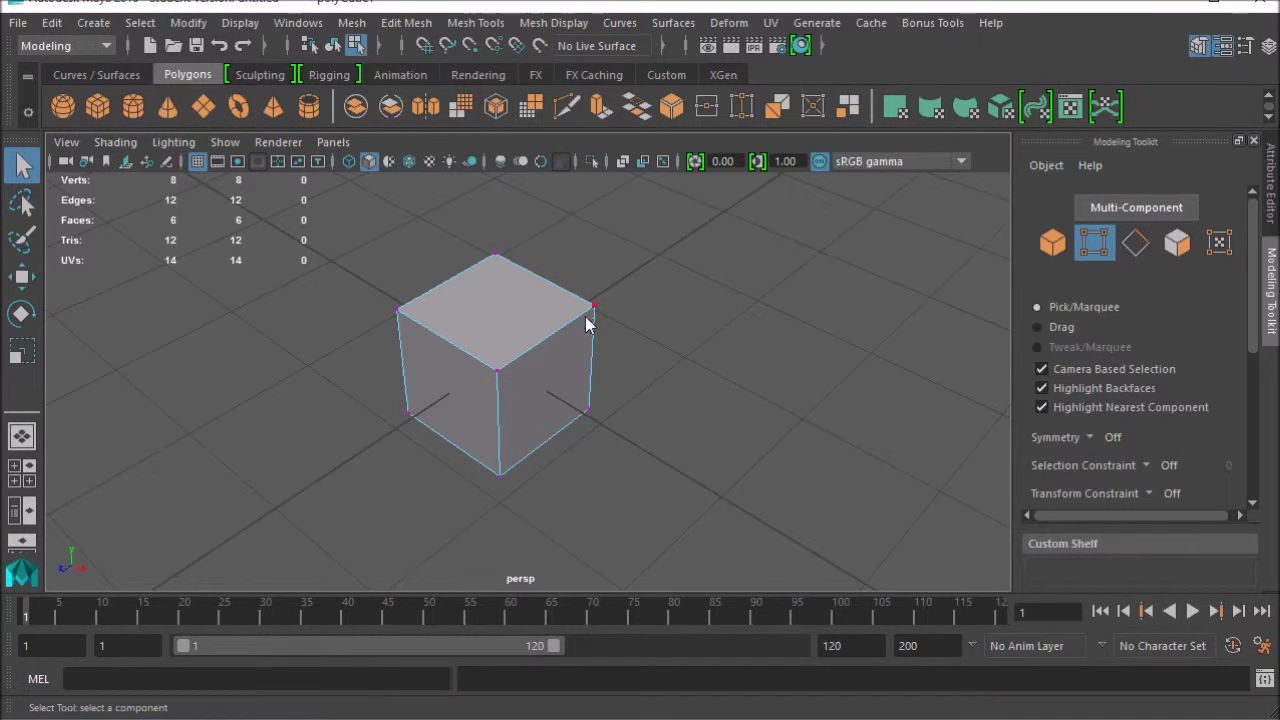
alt+drag(474, 289, 612, 430)
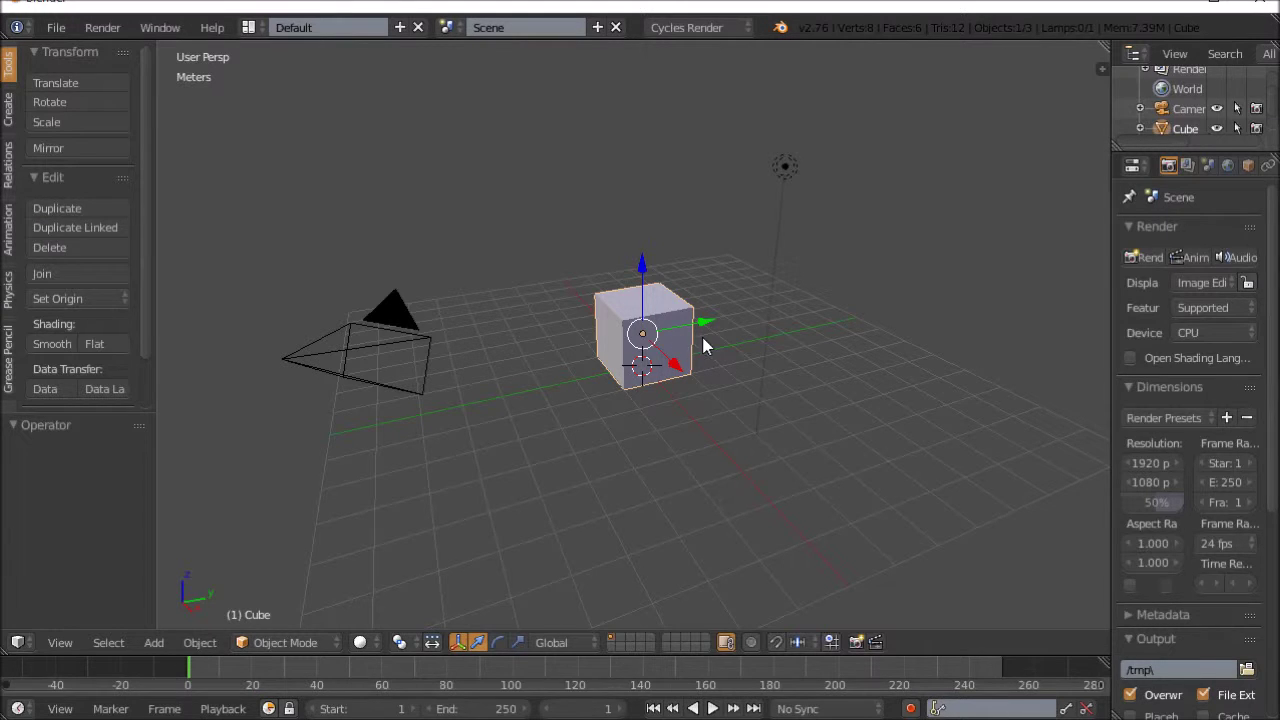
Step: Put the Blender cube in Edit Mode, deselect all vertices, and isolate it in local view
key(Tab)
right_click(675, 293)
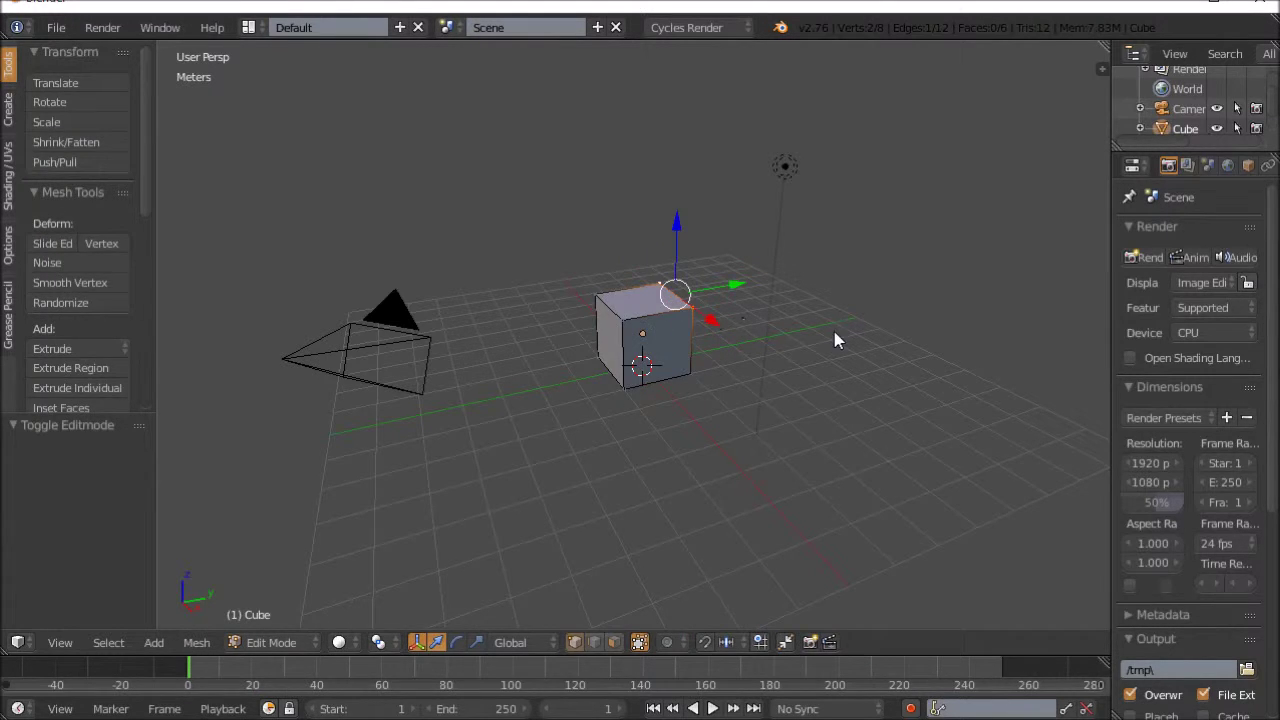
key(a)
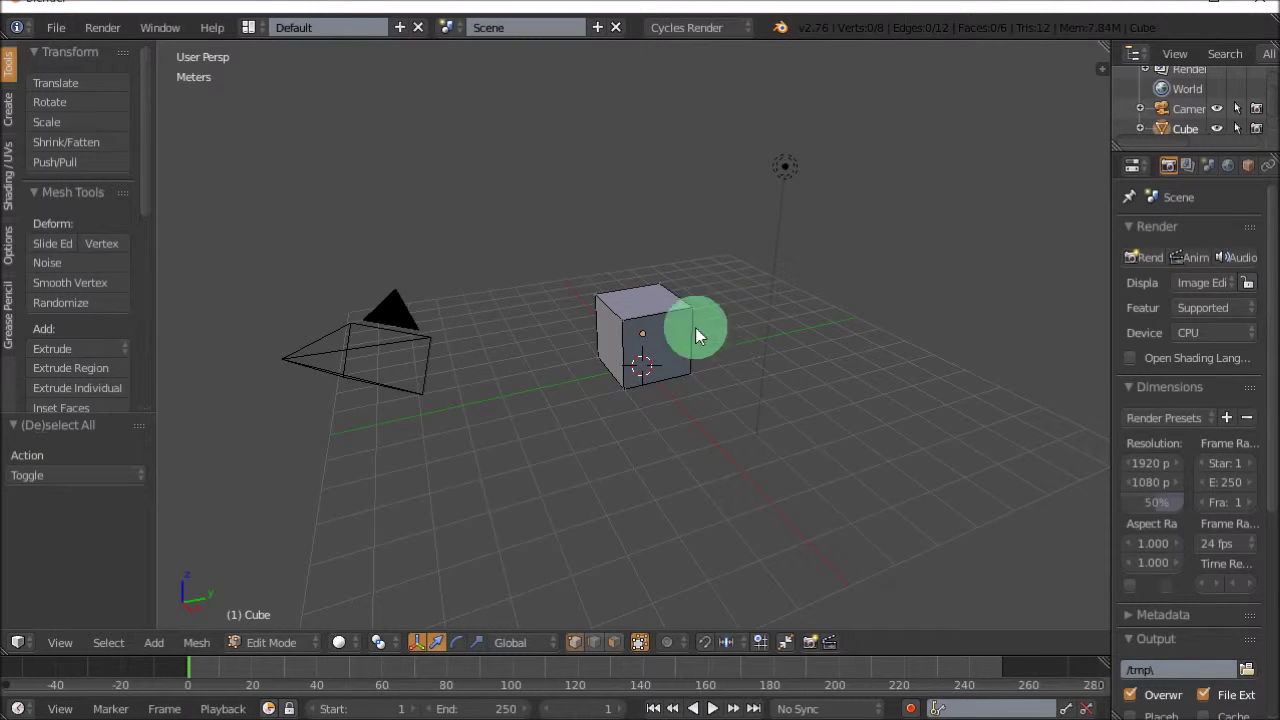
key(KP_Divide)
middle_drag(658, 351, 614, 356)
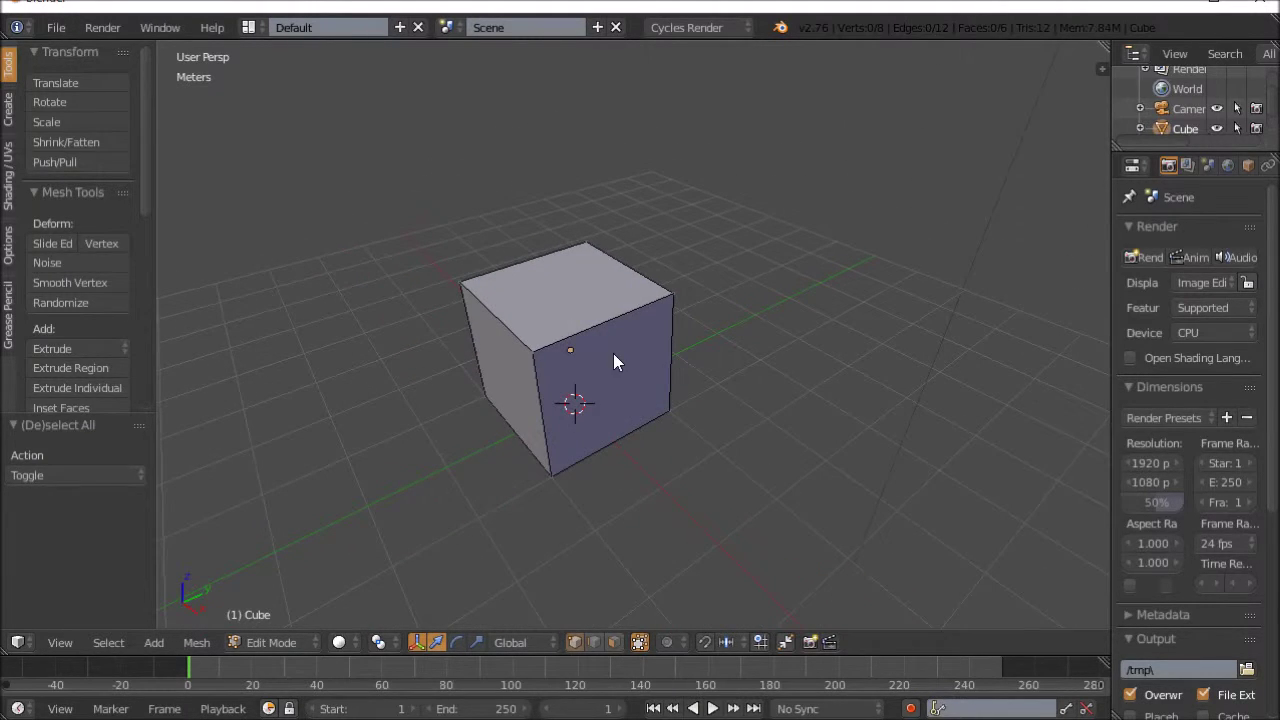
Step: Select the four corner vertices of the cube's right-front face
right_click(540, 351)
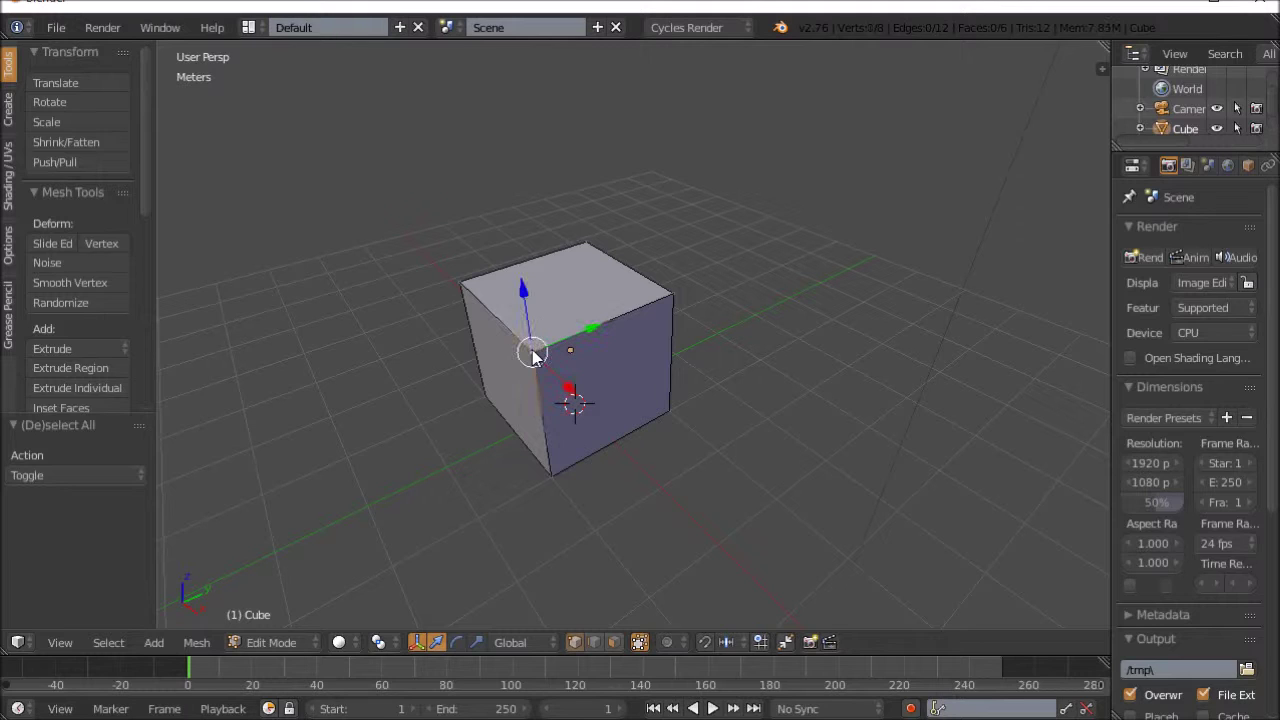
shift+right_click(673, 297)
shift+right_click(671, 411)
shift+right_click(553, 472)
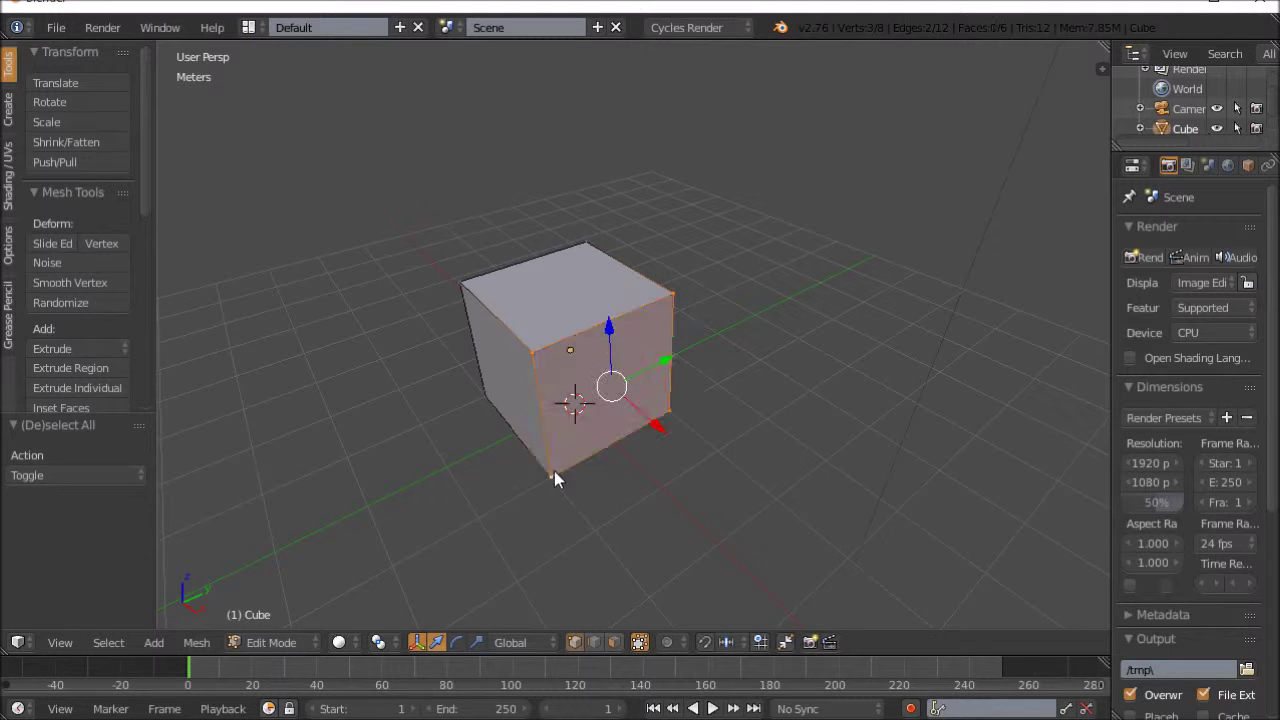
middle_drag(715, 458, 756, 468)
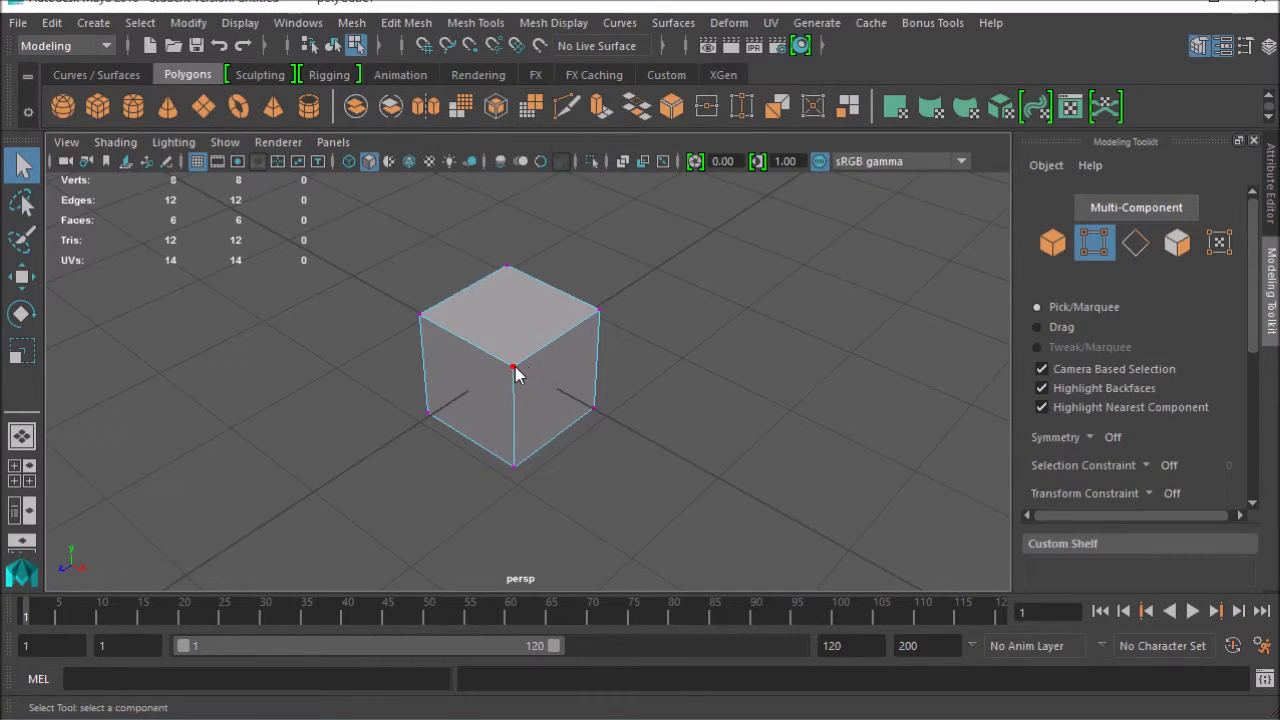
Step: Select the front-top, right-top and bottom-front vertices, then clear the selection
click(513, 367)
shift+click(598, 311)
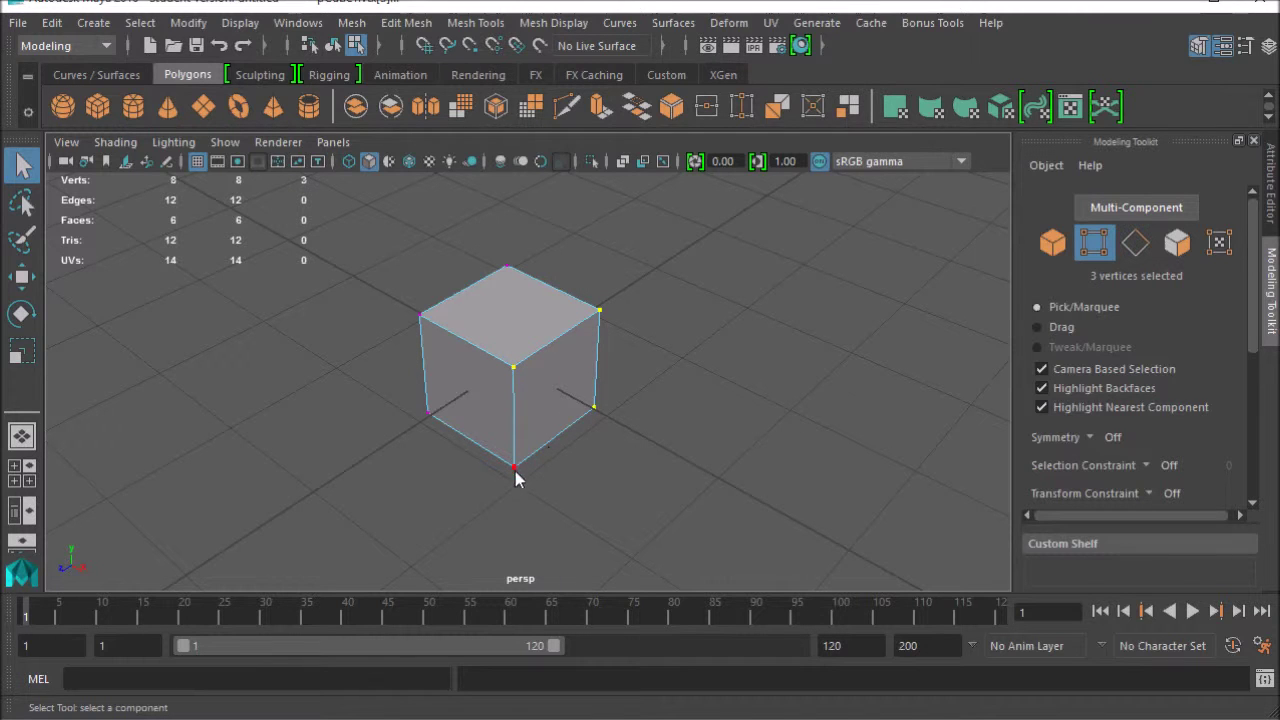
middle_drag(653, 422, 649, 426)
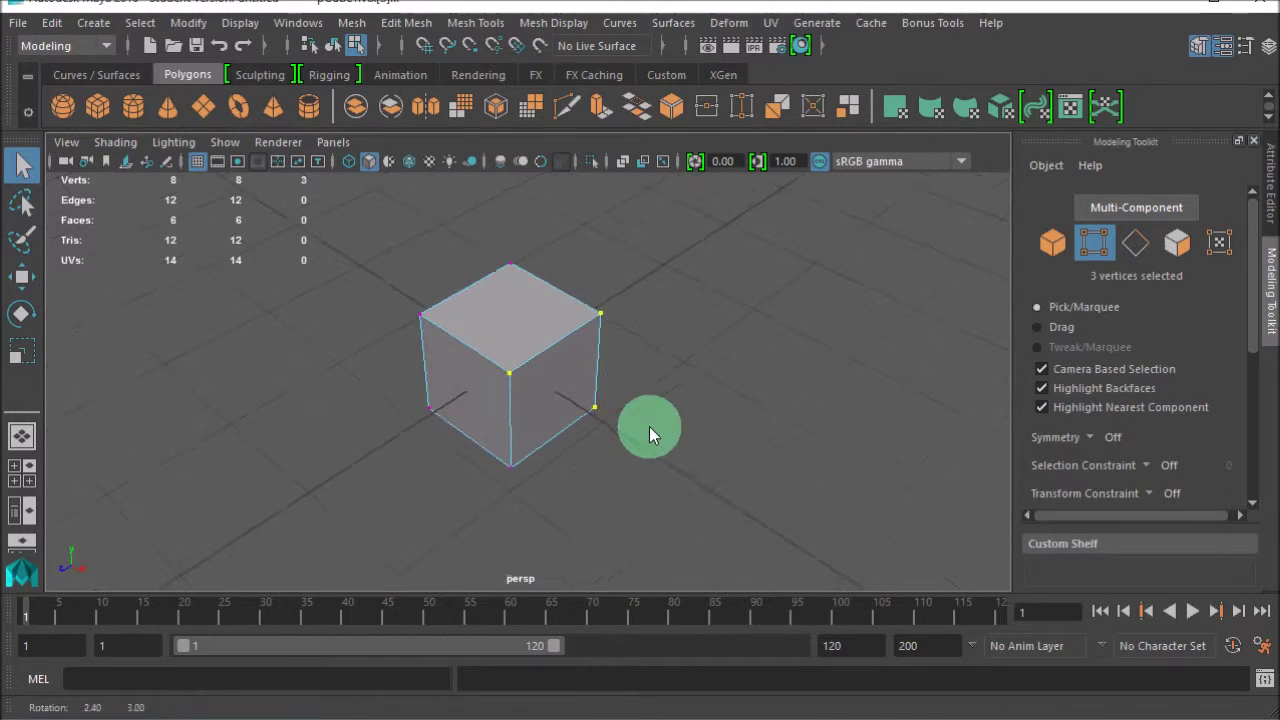
alt+drag(575, 464, 605, 447)
shift+click(520, 475)
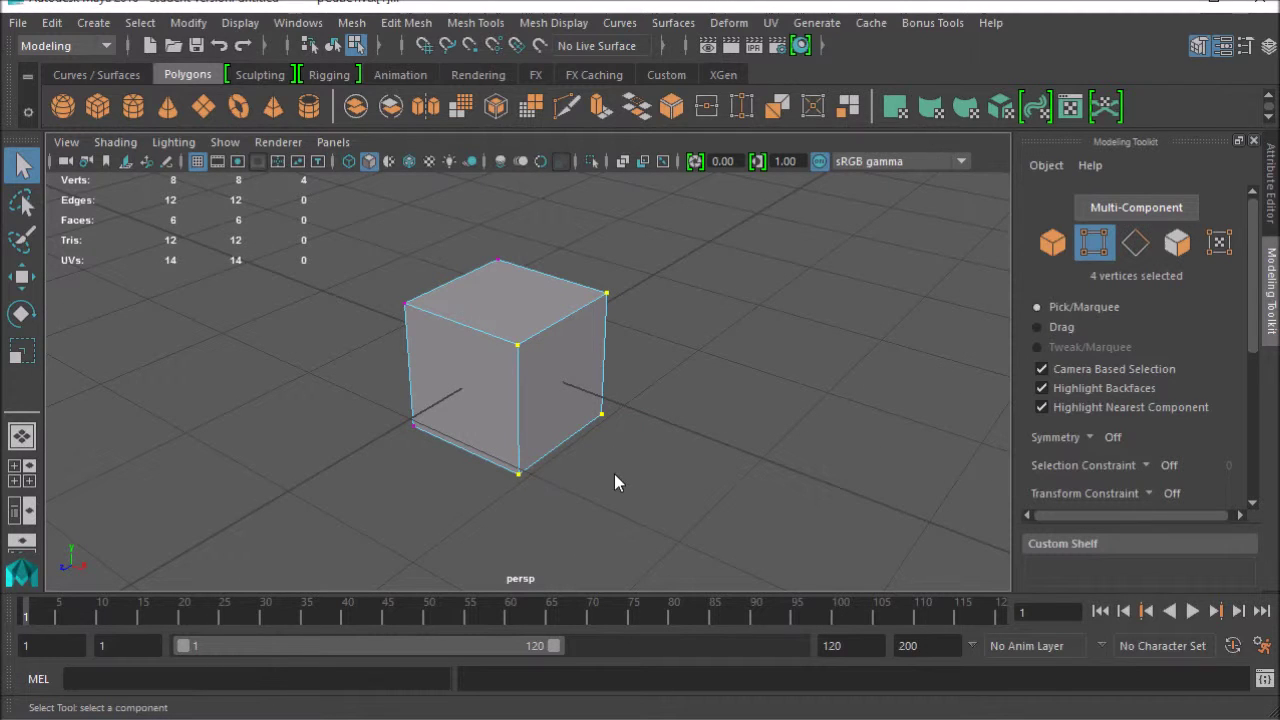
click(605, 476)
Step: Tilt the view to show the top face and select only the cube's bottom vertex
alt+drag(622, 448, 613, 455)
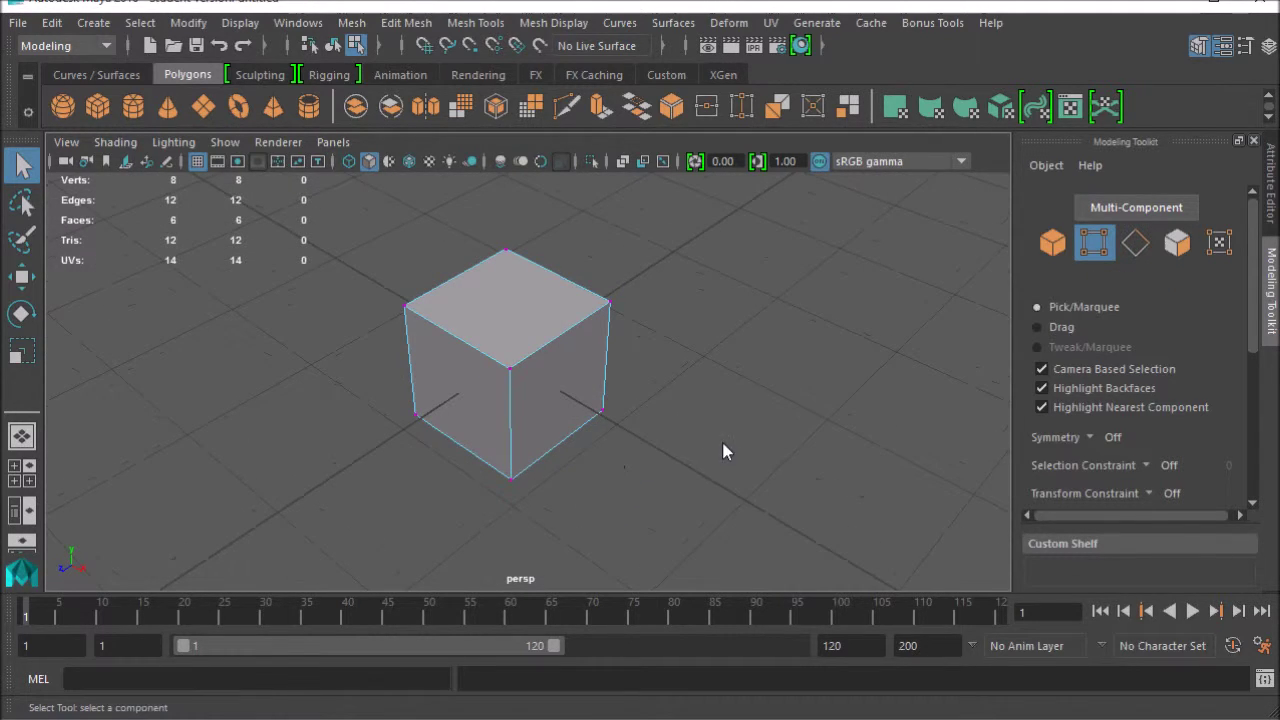
click(705, 390)
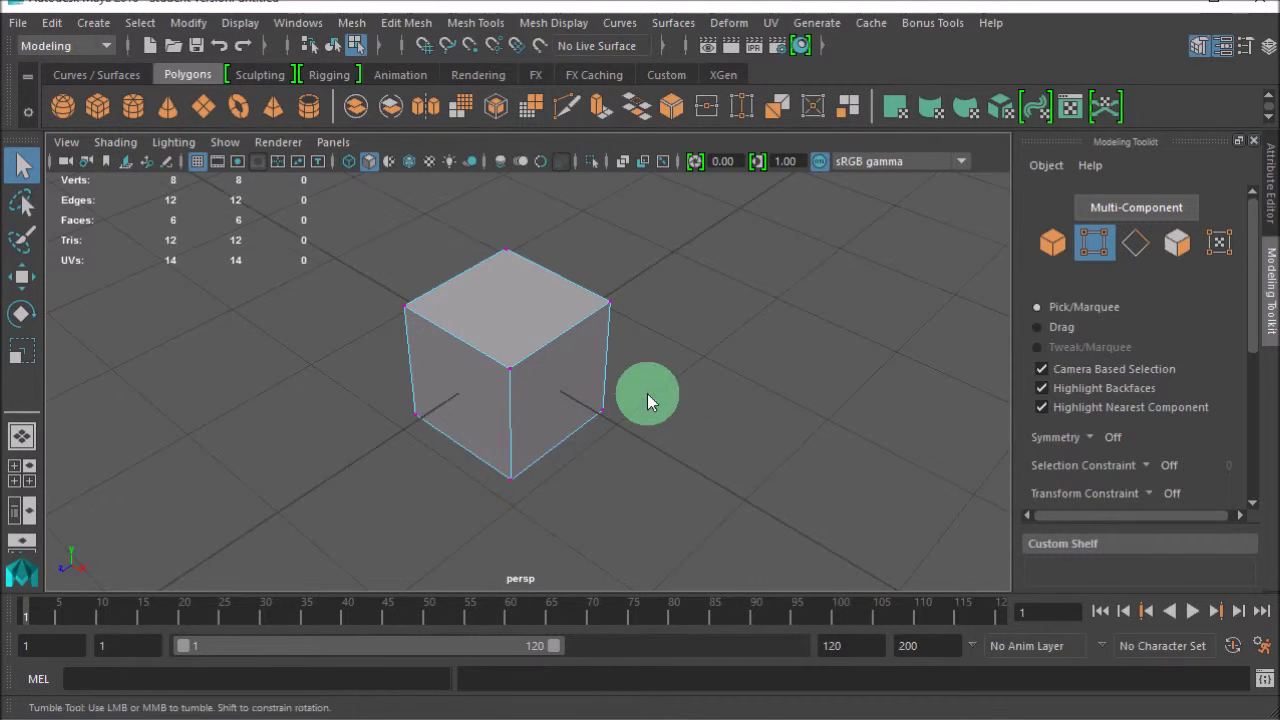
alt+drag(647, 393, 683, 324)
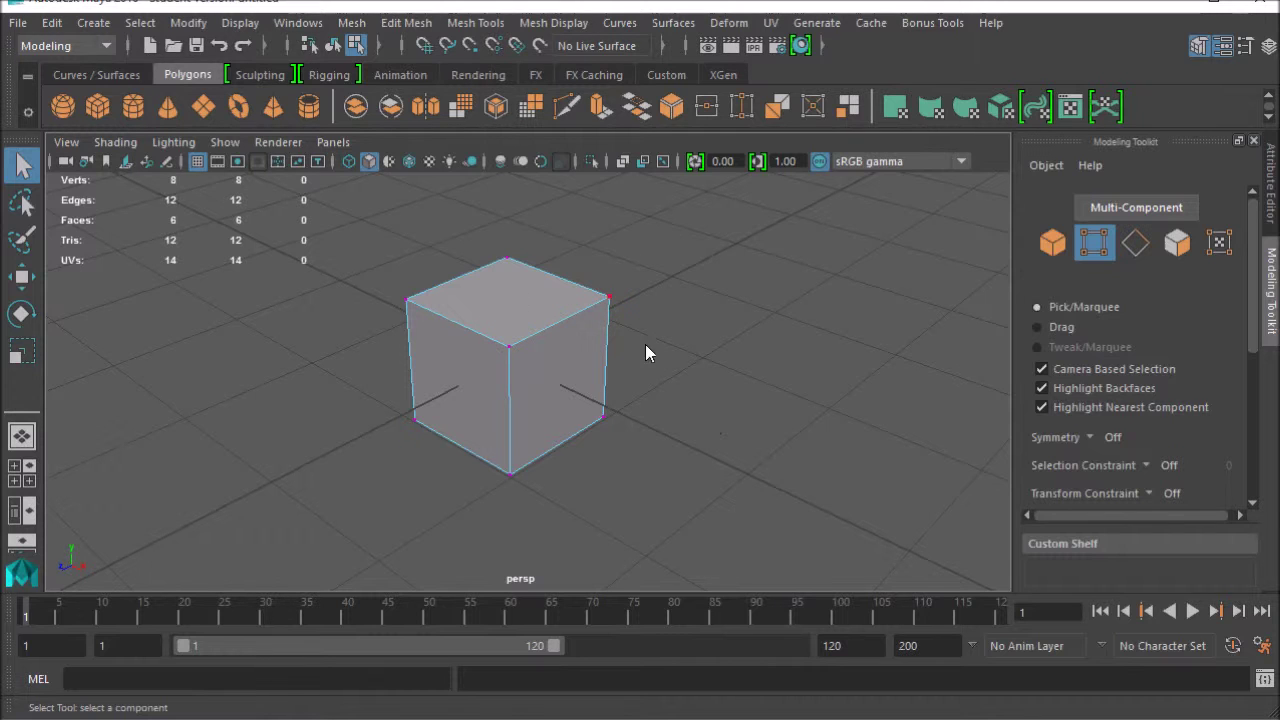
alt+drag(640, 366, 507, 501)
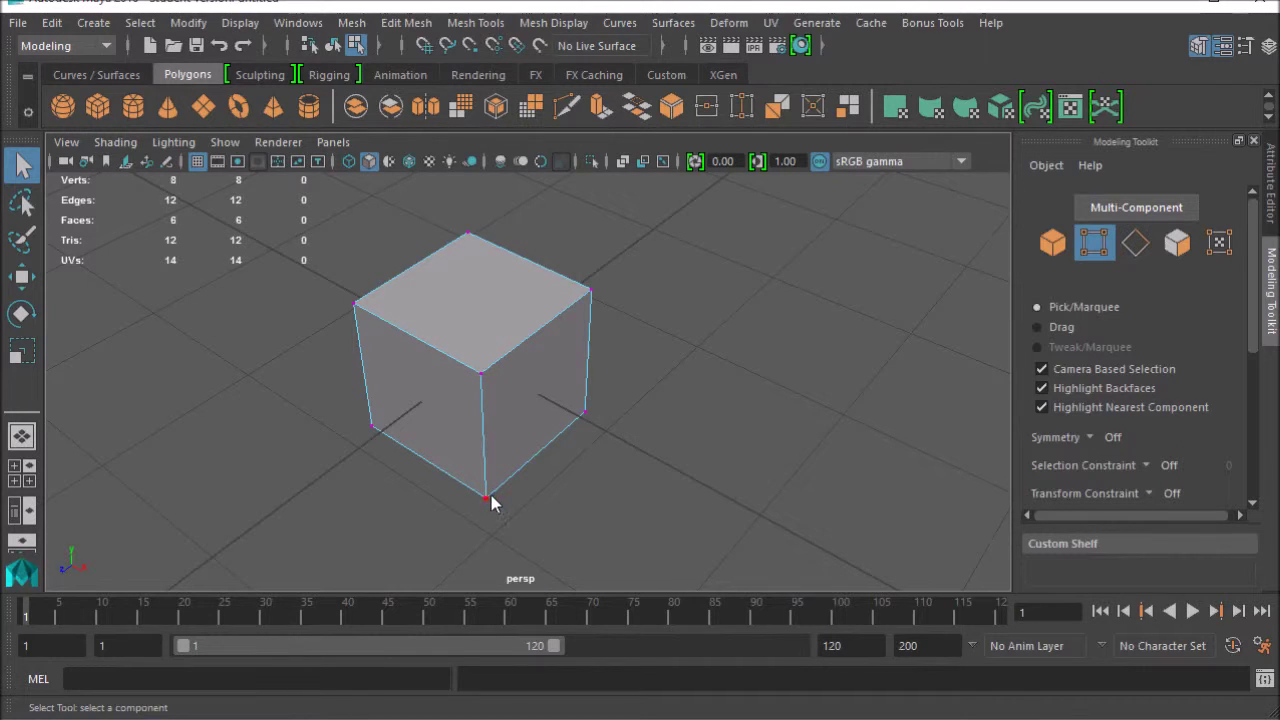
click(488, 497)
Step: Select the front-top vertex, view the cube from below and above, then pick the bottom corner vertex instead
click(512, 420)
alt+drag(578, 475, 555, 485)
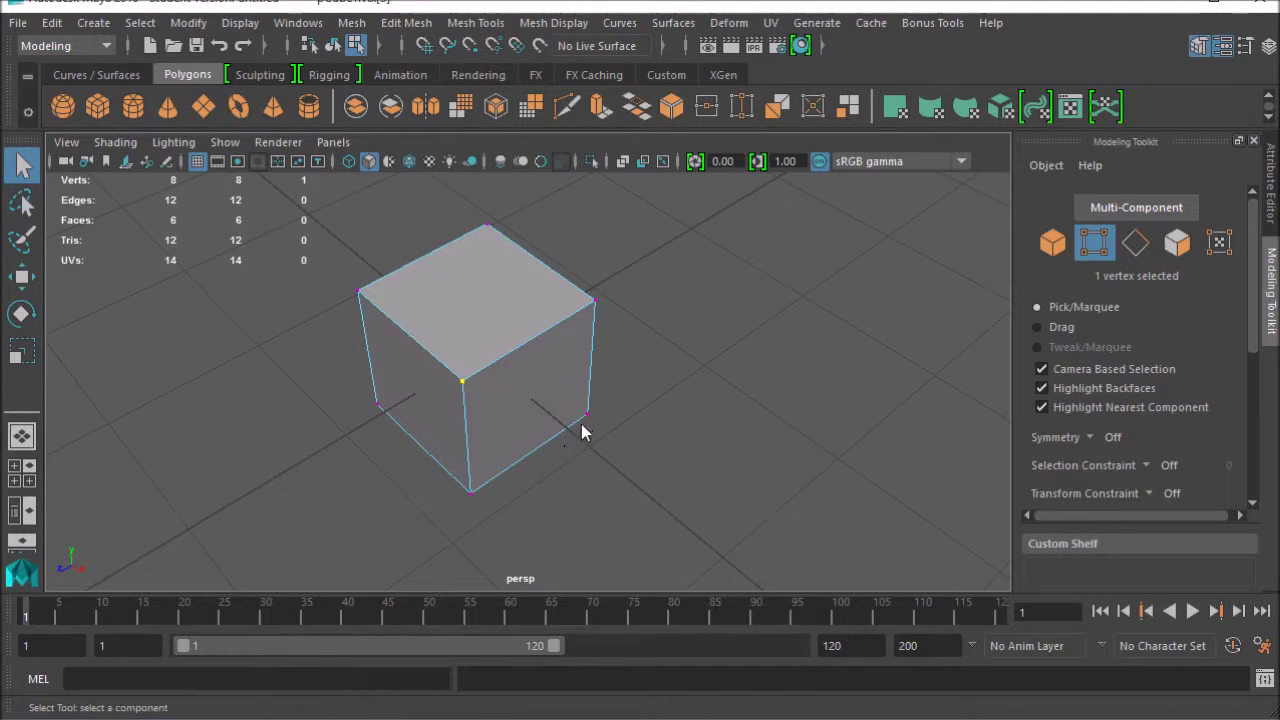
alt+drag(583, 430, 614, 408)
alt+drag(597, 465, 523, 543)
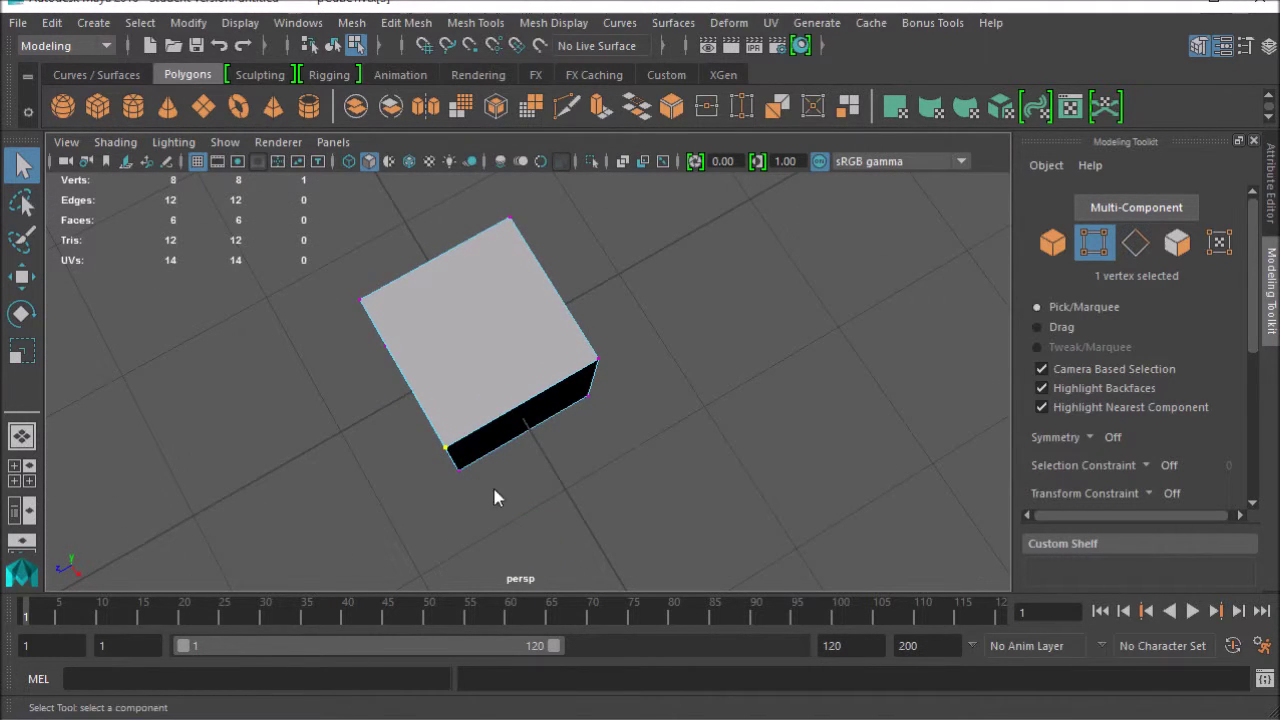
alt+drag(494, 497, 457, 480)
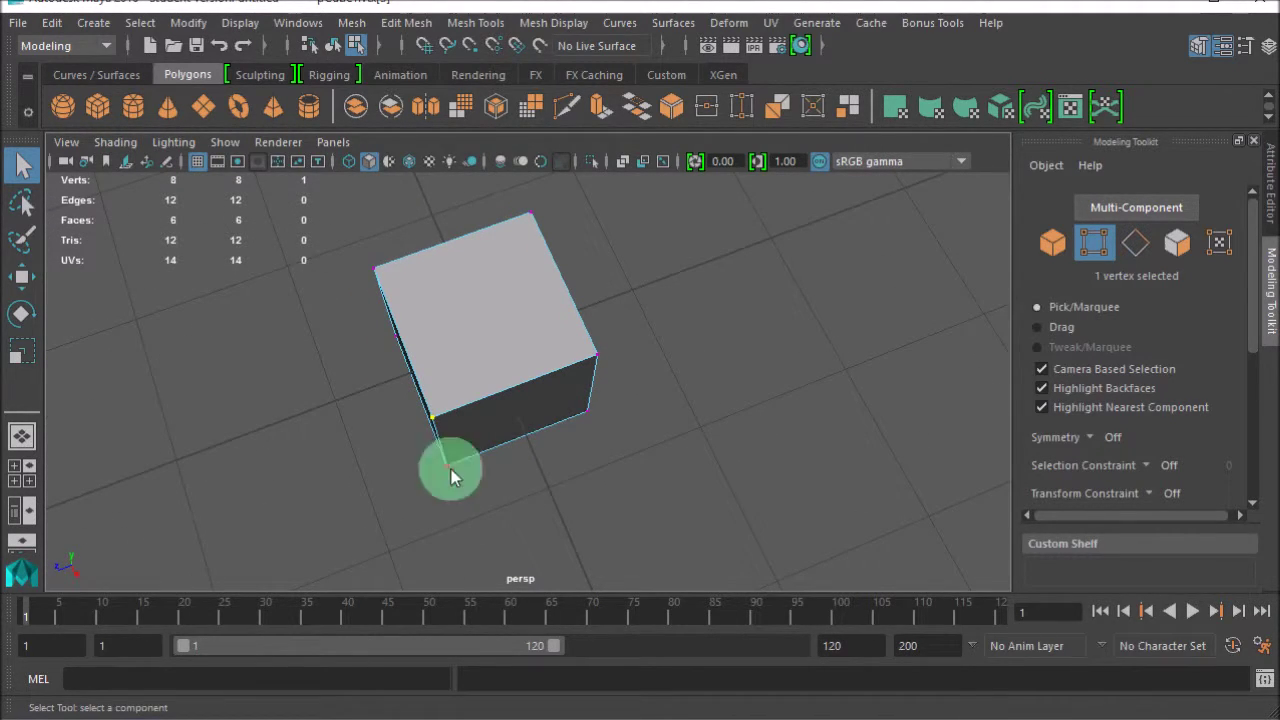
click(451, 469)
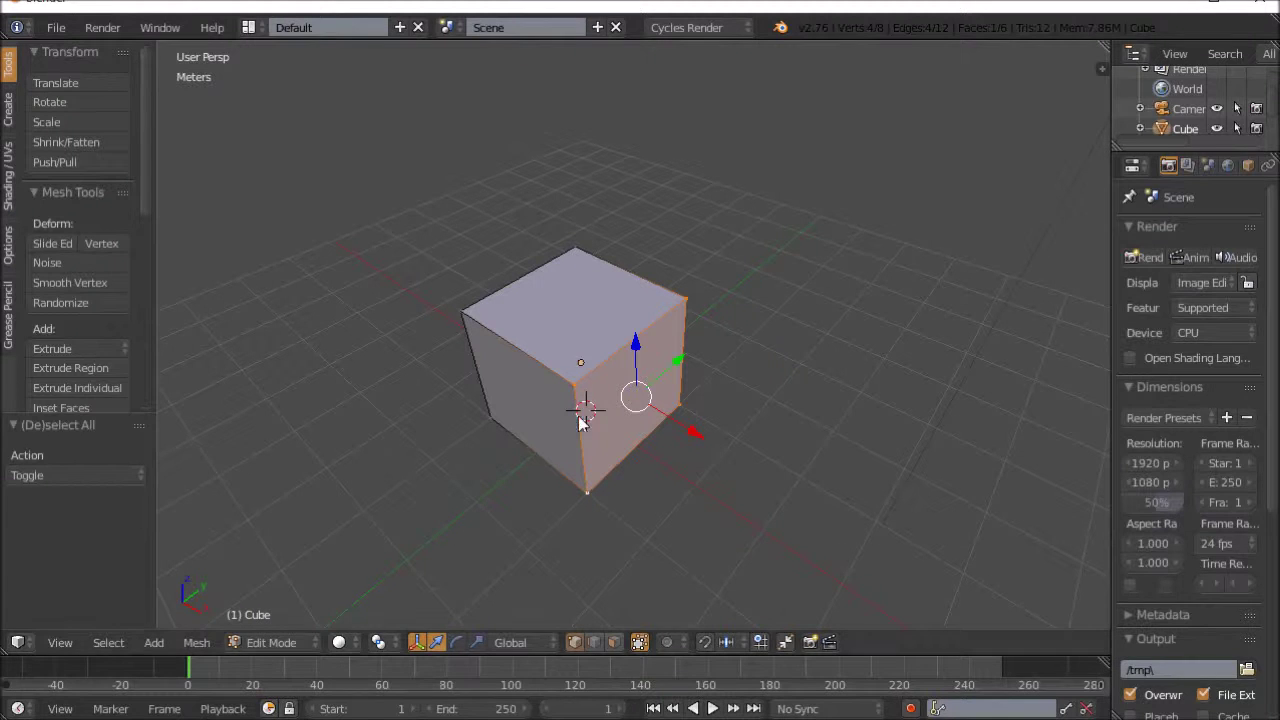
Step: Select single cube vertices in turn: top-left, bottom-left, right-face, left, and right-face again
right_click(465, 316)
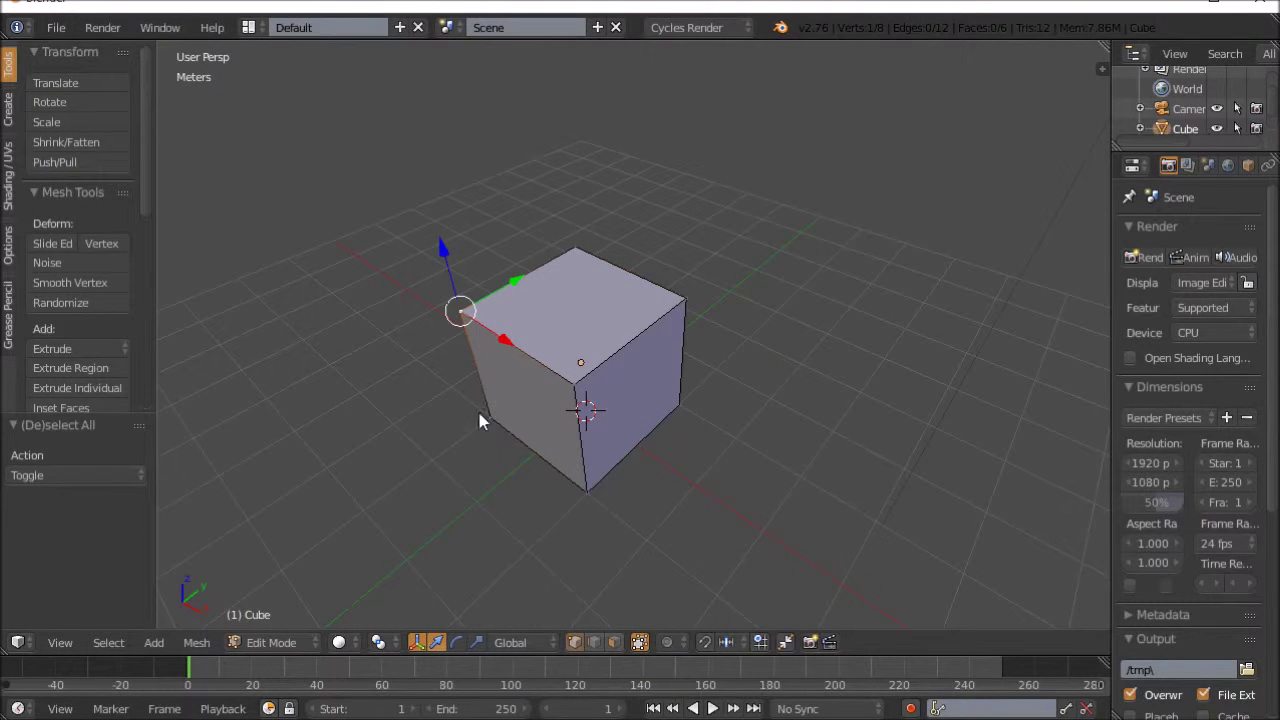
right_click(487, 417)
right_click(670, 410)
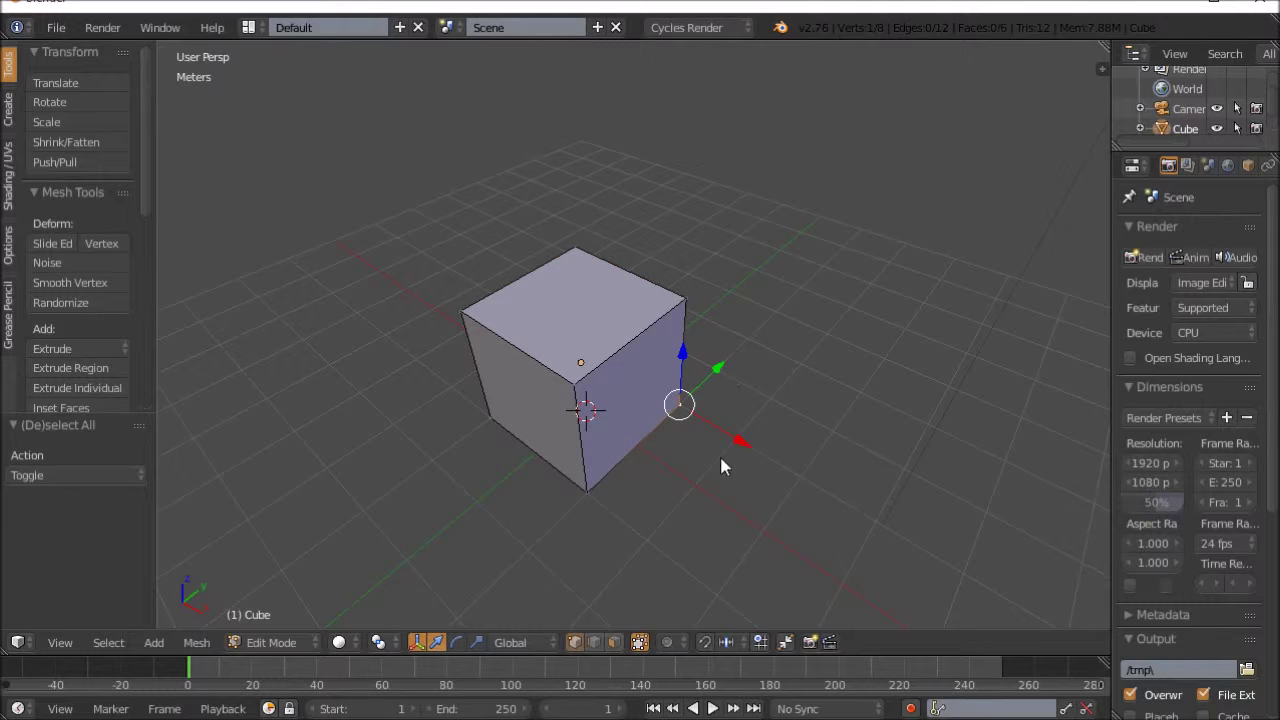
right_click(504, 426)
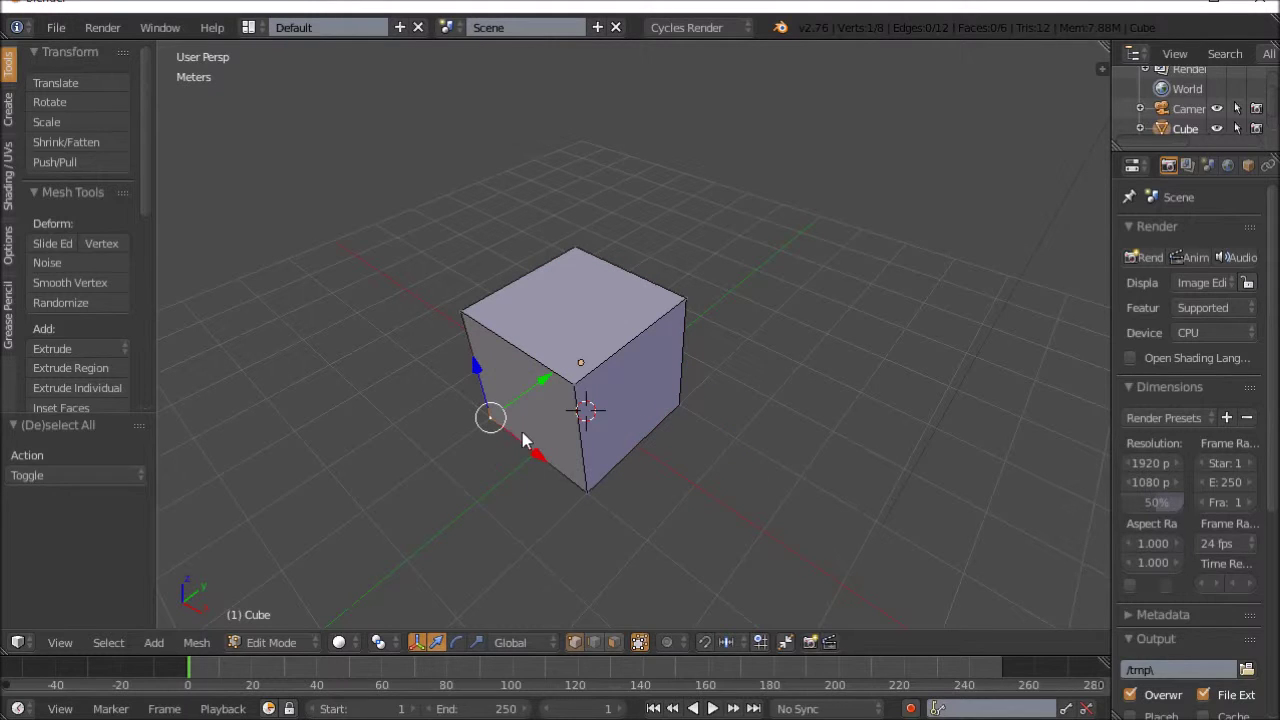
right_click(672, 406)
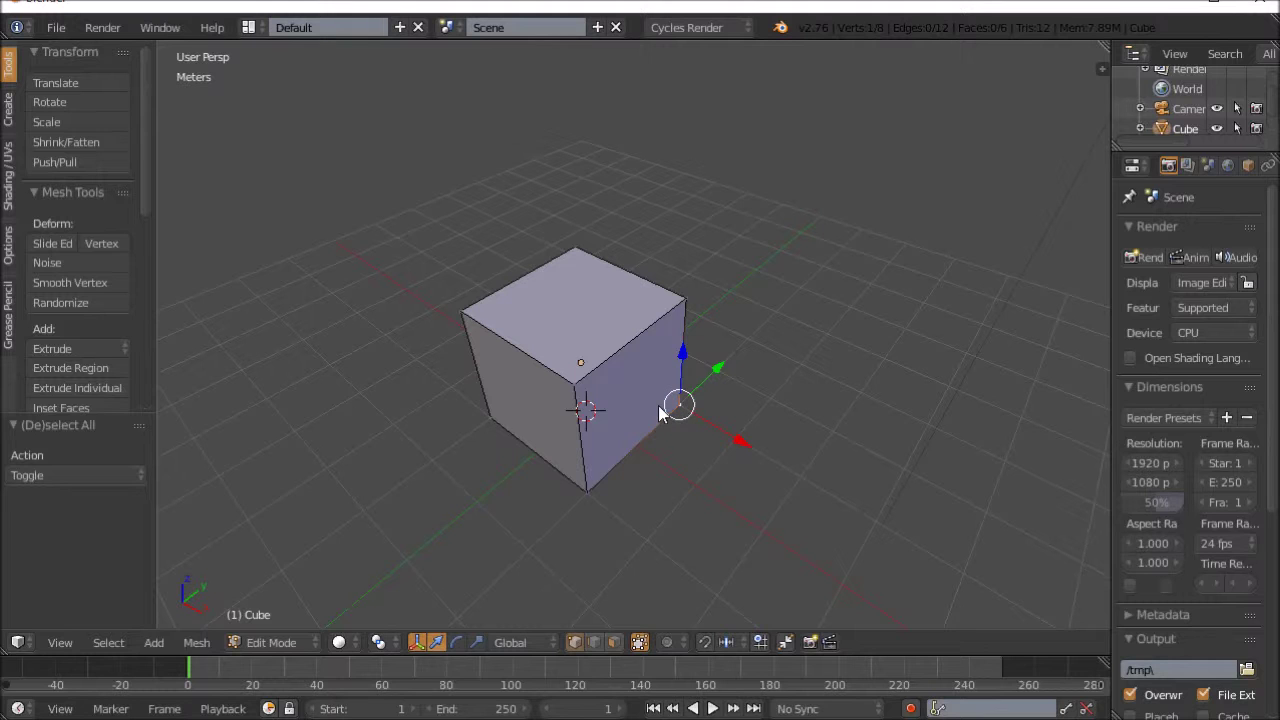
middle_drag(651, 440, 631, 486)
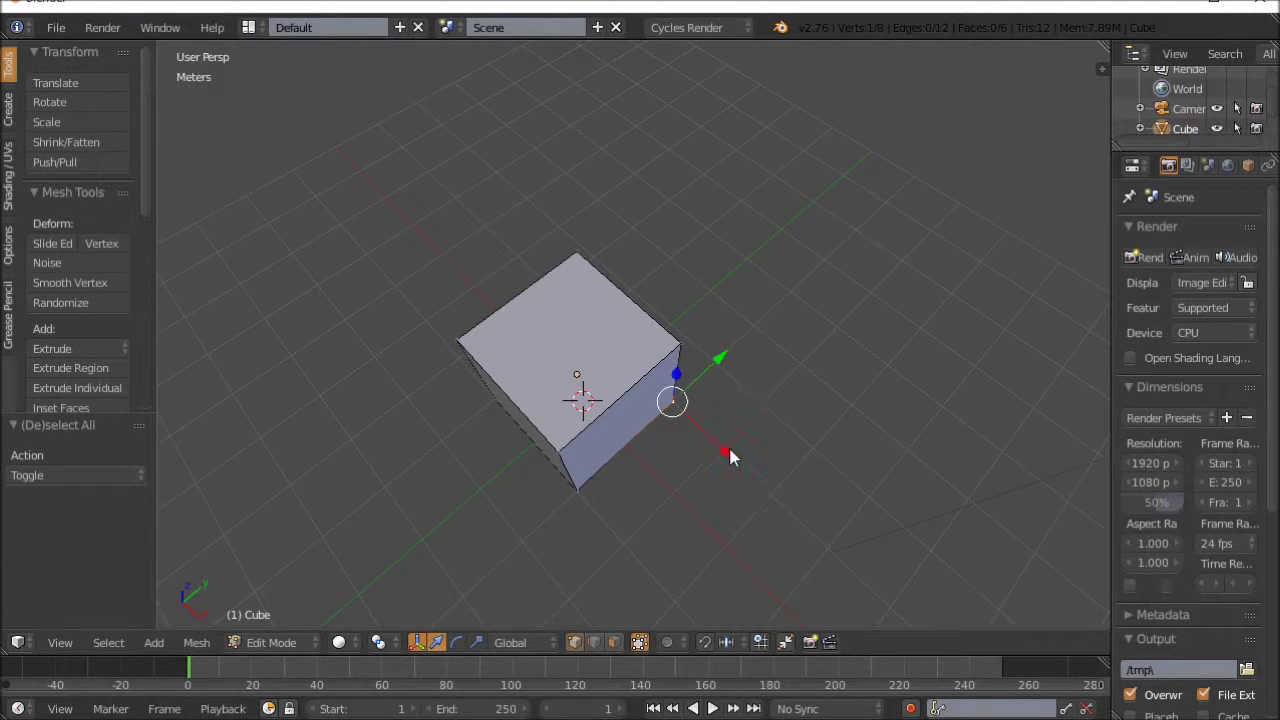
Step: Deselect and reselect single vertices with A, ending with only the top-right vertex selected
key(a)
right_click(663, 410)
key(a)
right_click(645, 406)
middle_drag(645, 410, 668, 468)
right_click(632, 340)
middle_drag(610, 314, 600, 299)
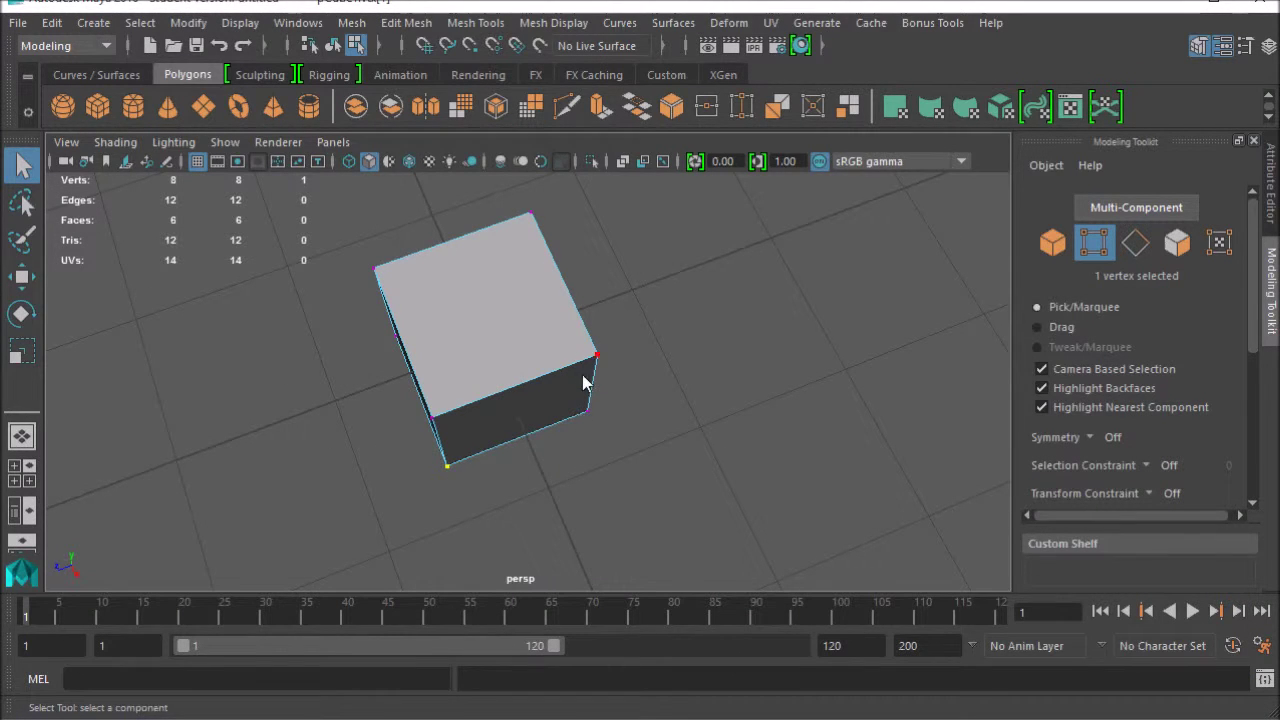
Step: View the cube's front, top and underside, then select one right-side corner vertex
mouse_move(586, 411)
alt+mouse_down()
mouse_move(594, 437)
mouse_move(582, 414)
alt+mouse_up()
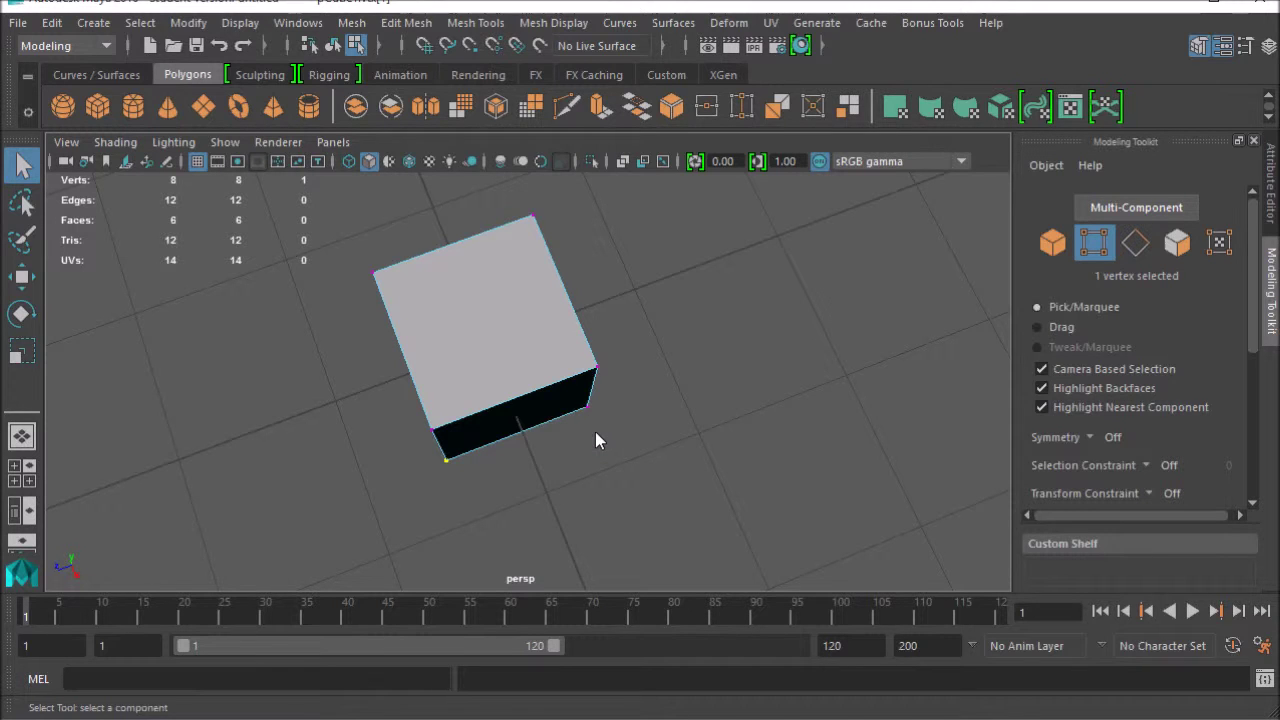
alt+drag(597, 437, 608, 487)
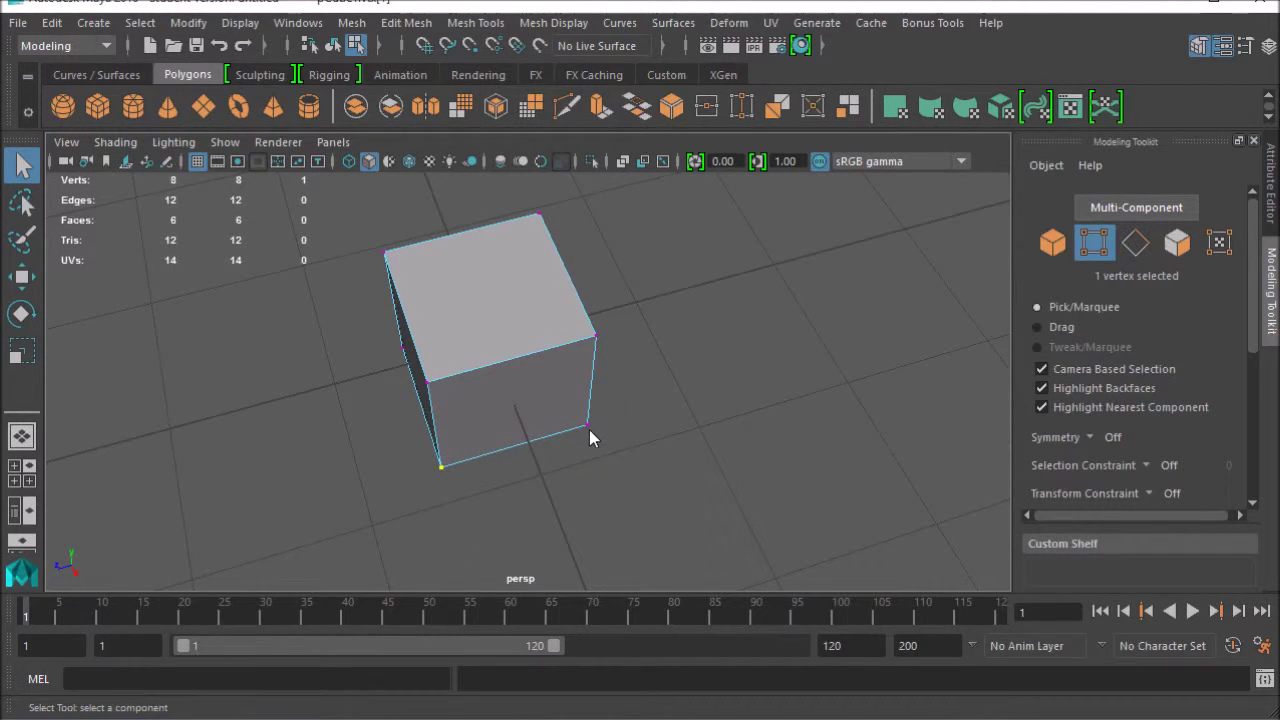
alt+drag(590, 443, 607, 388)
click(612, 393)
click(614, 391)
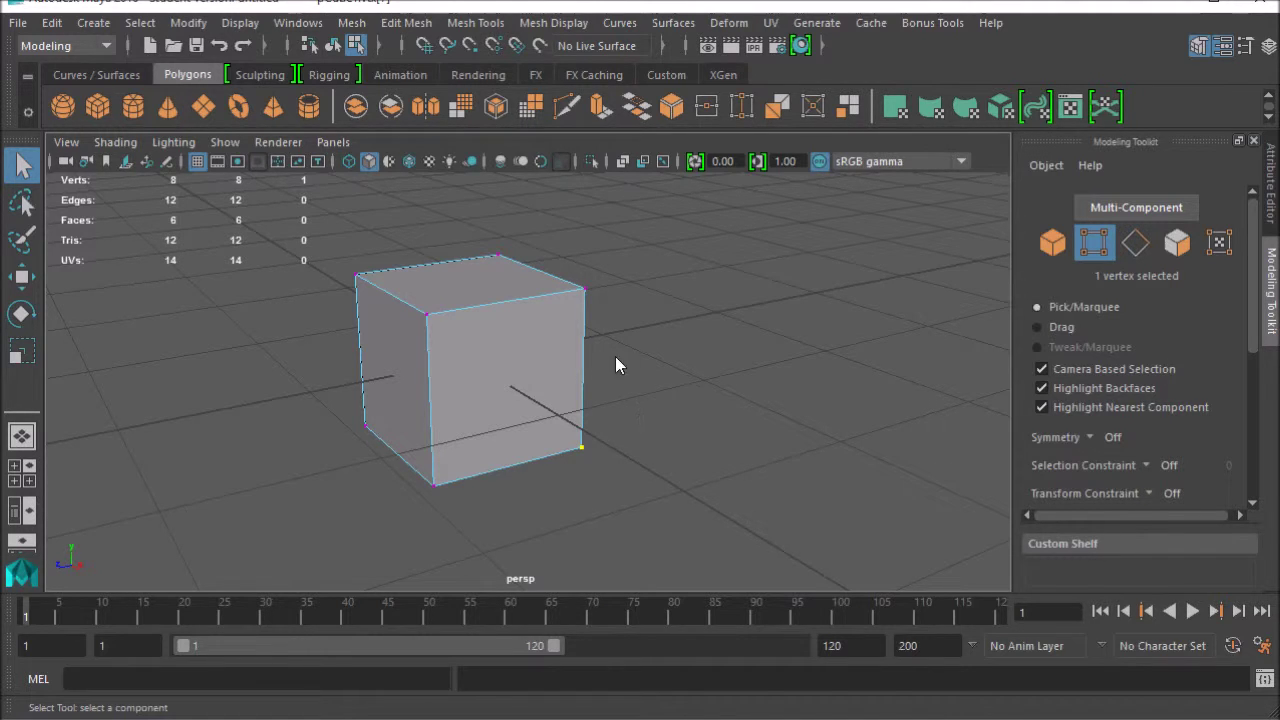
alt+drag(615, 360, 639, 435)
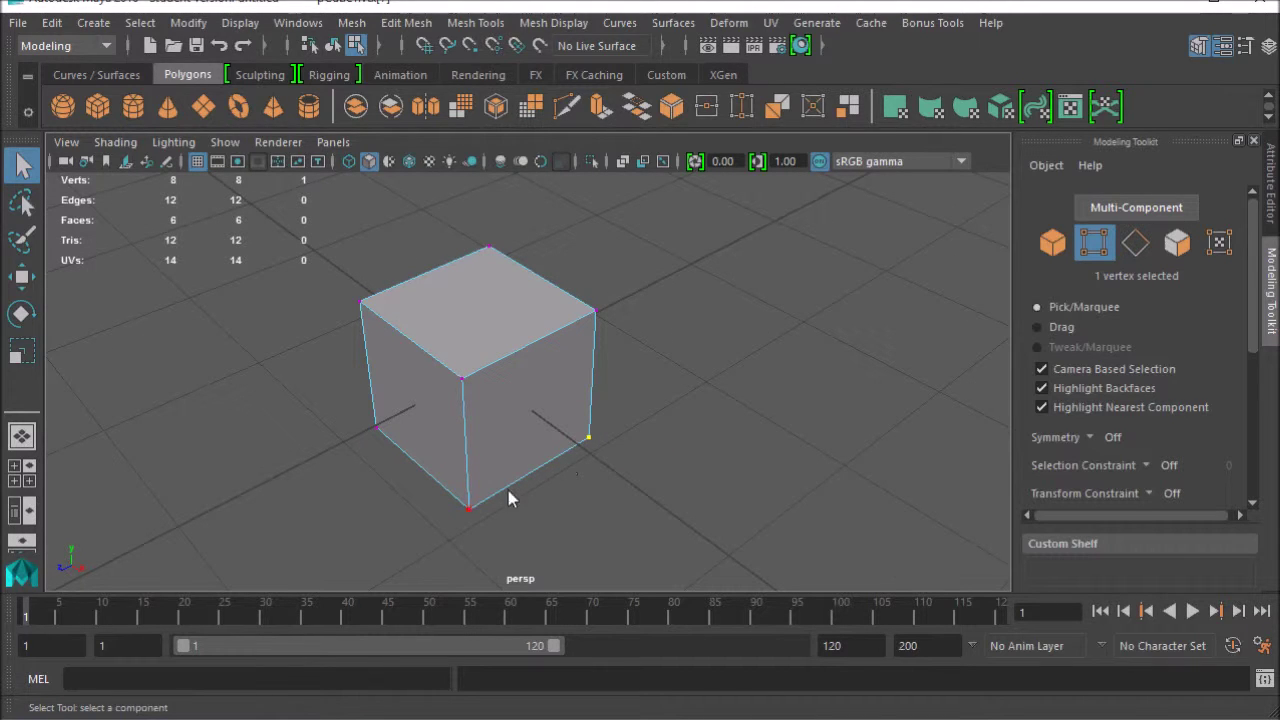
Step: Add front-face corners to get all four right-front vertices selected, toggling Face and back to Vertex mode
shift+click(461, 403)
shift+click(595, 311)
alt+drag(669, 378, 681, 408)
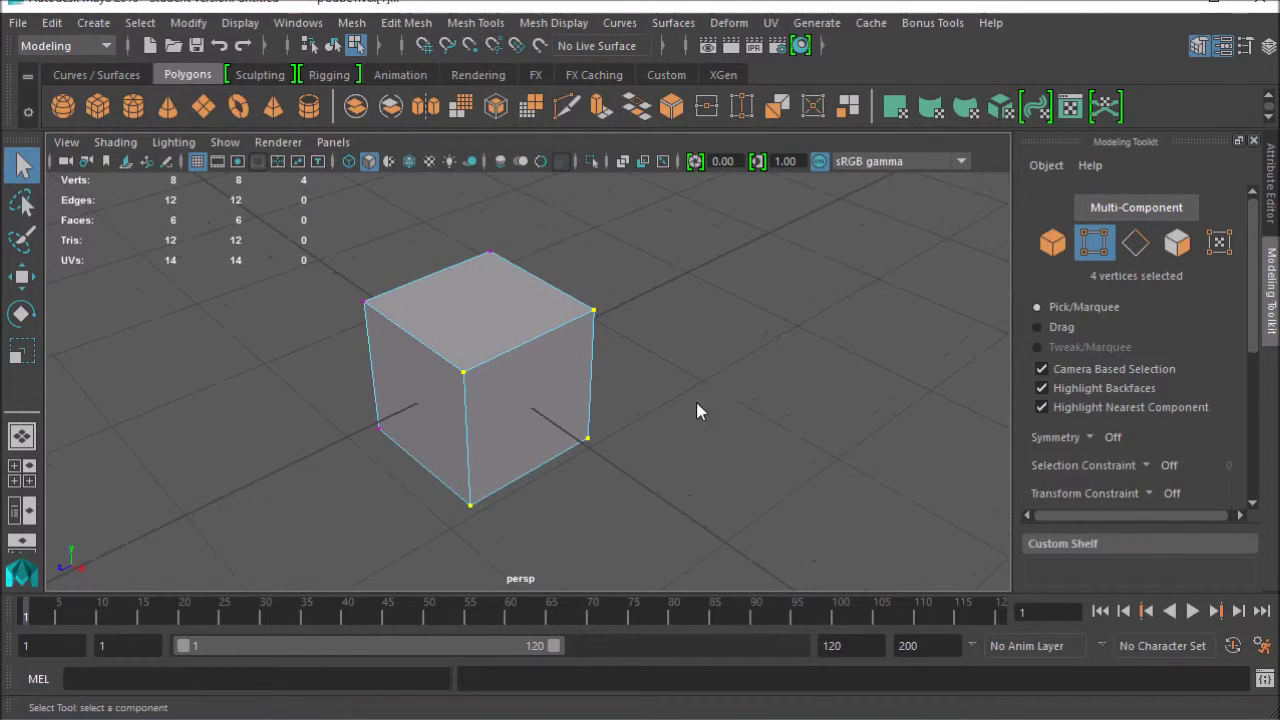
click(1177, 242)
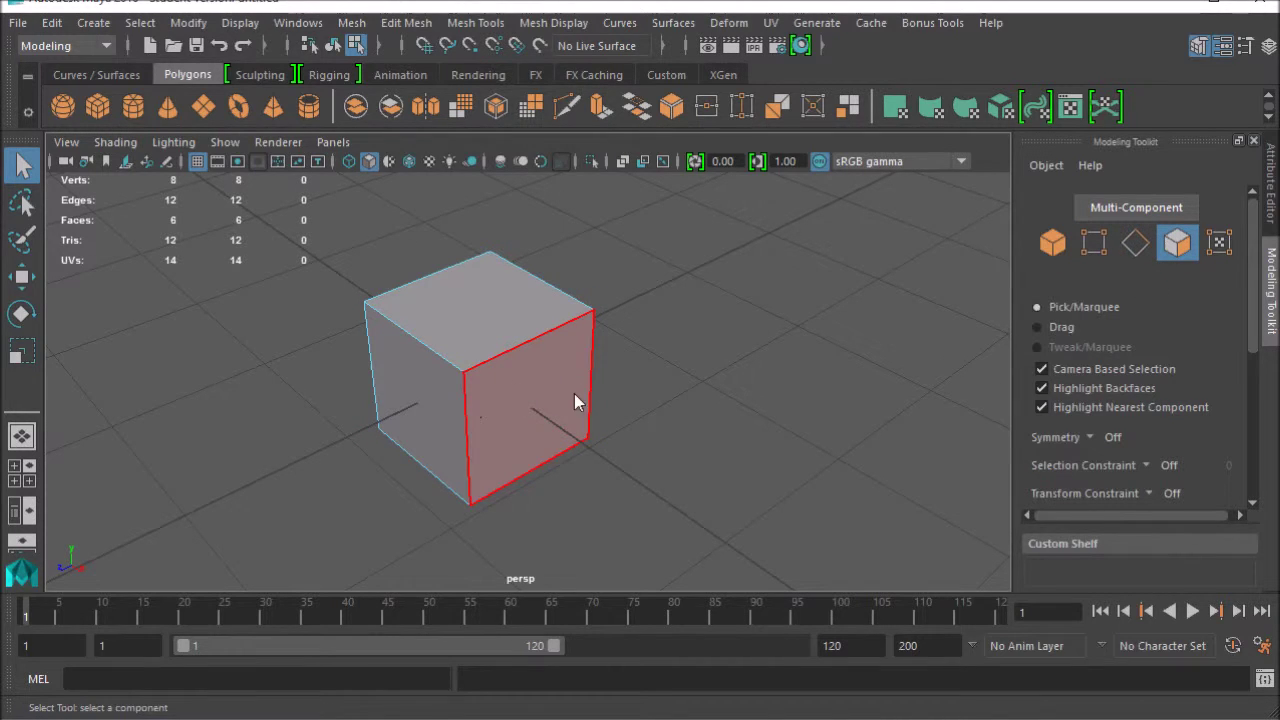
click(1094, 242)
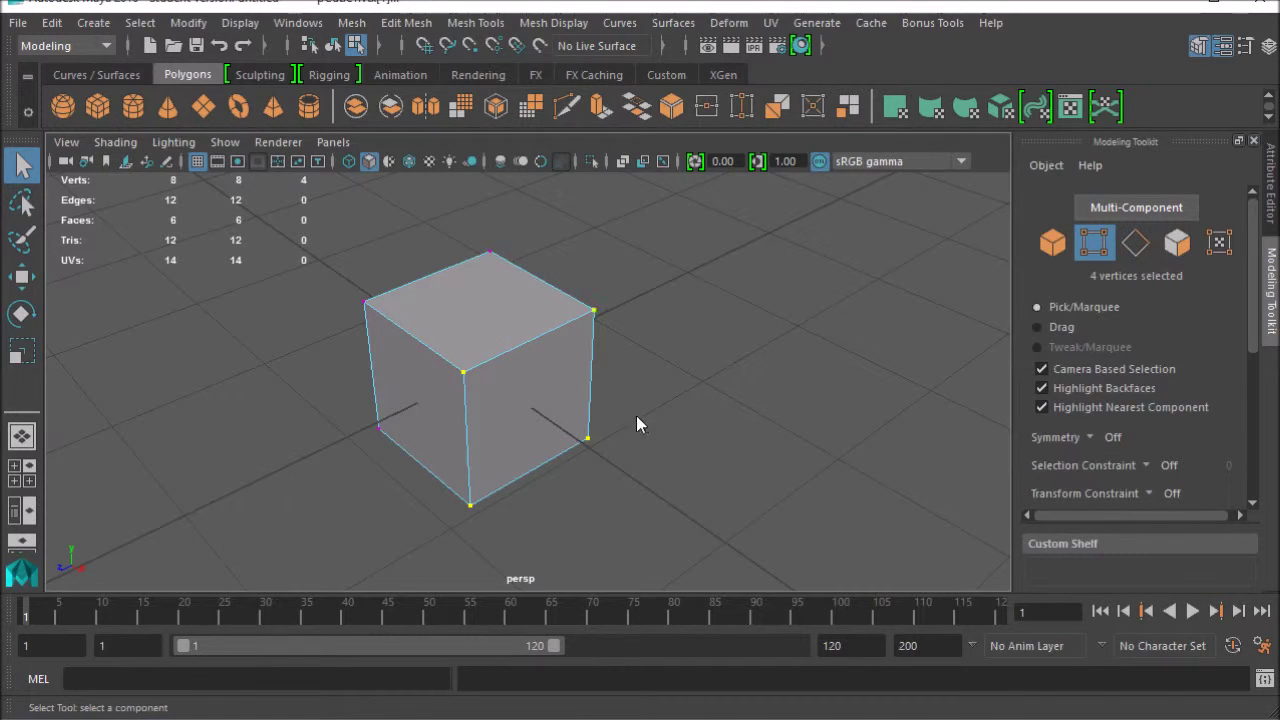
alt+drag(636, 418, 684, 372)
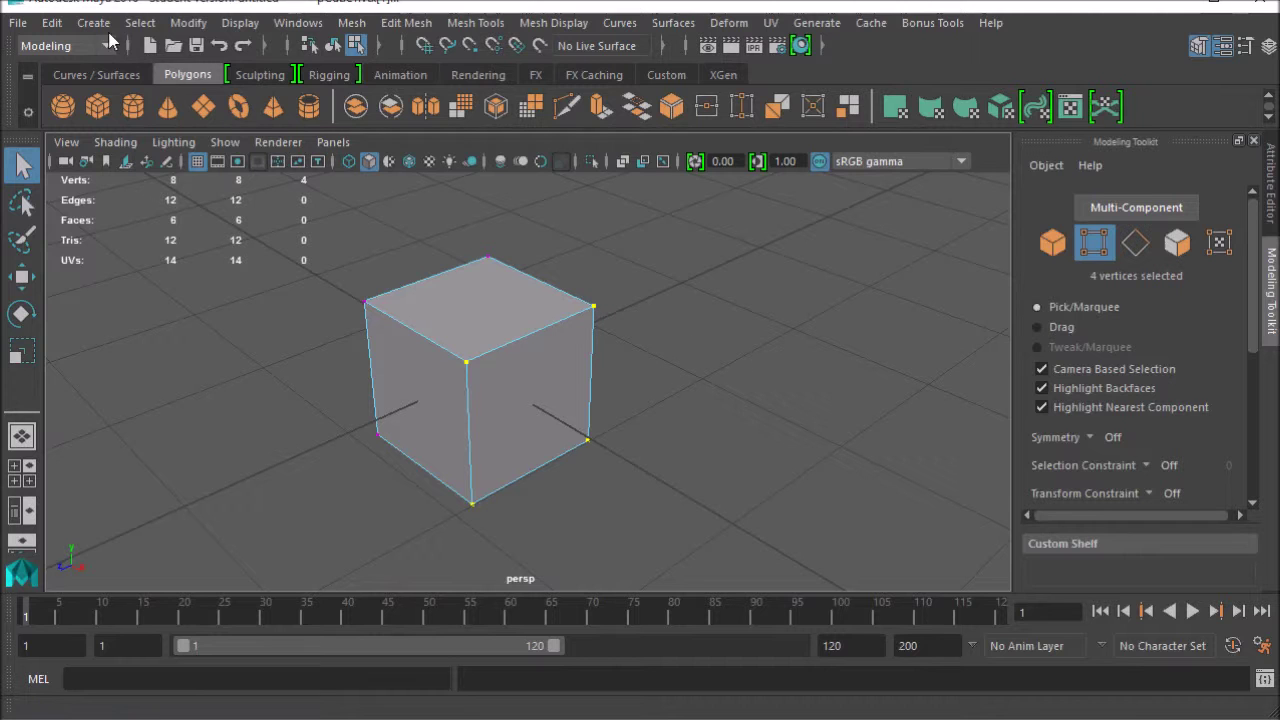
Step: Convert the four vertices to edges via Select > Convert Selection > To Edges, then toggle Face and Vertex modes
click(133, 24)
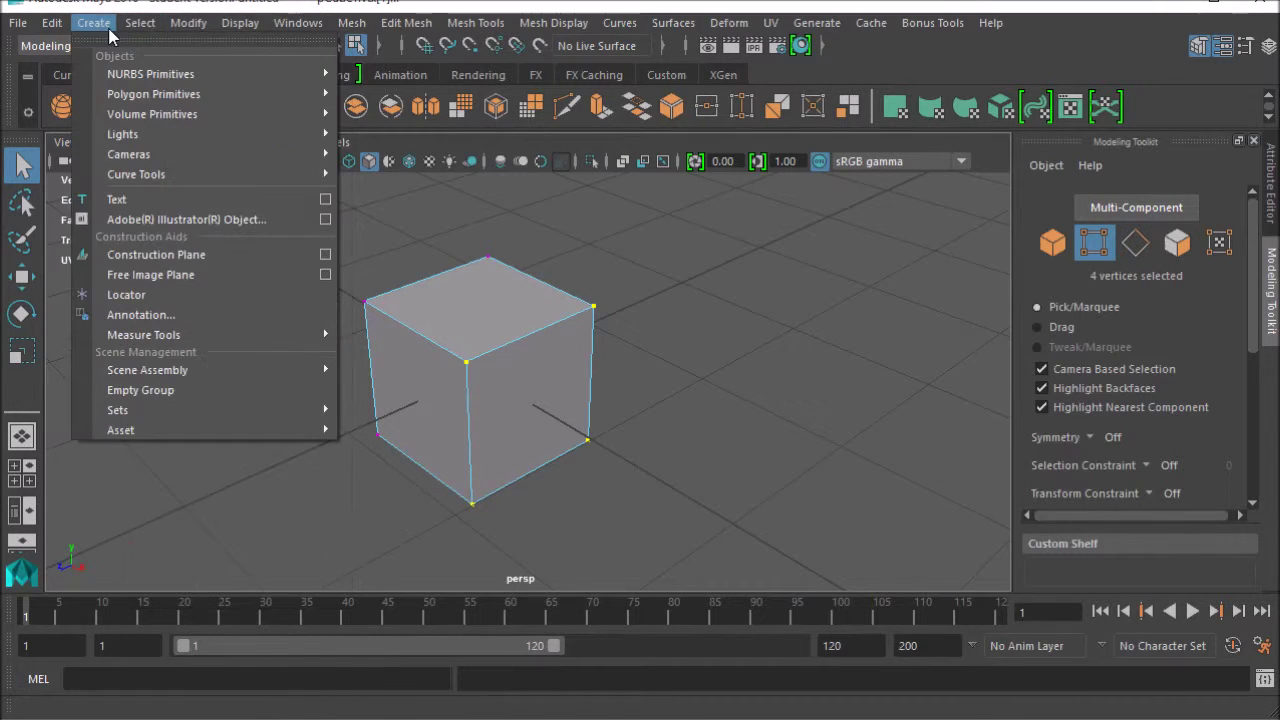
mouse_move(264, 372)
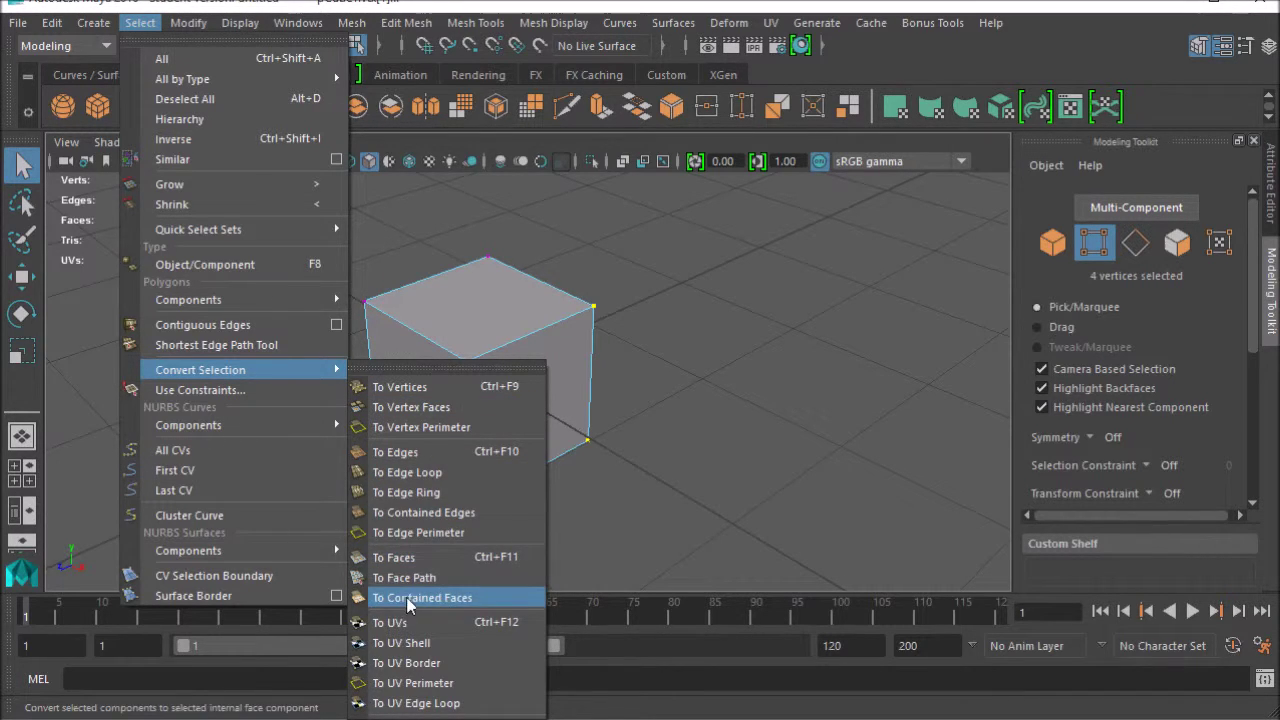
click(427, 452)
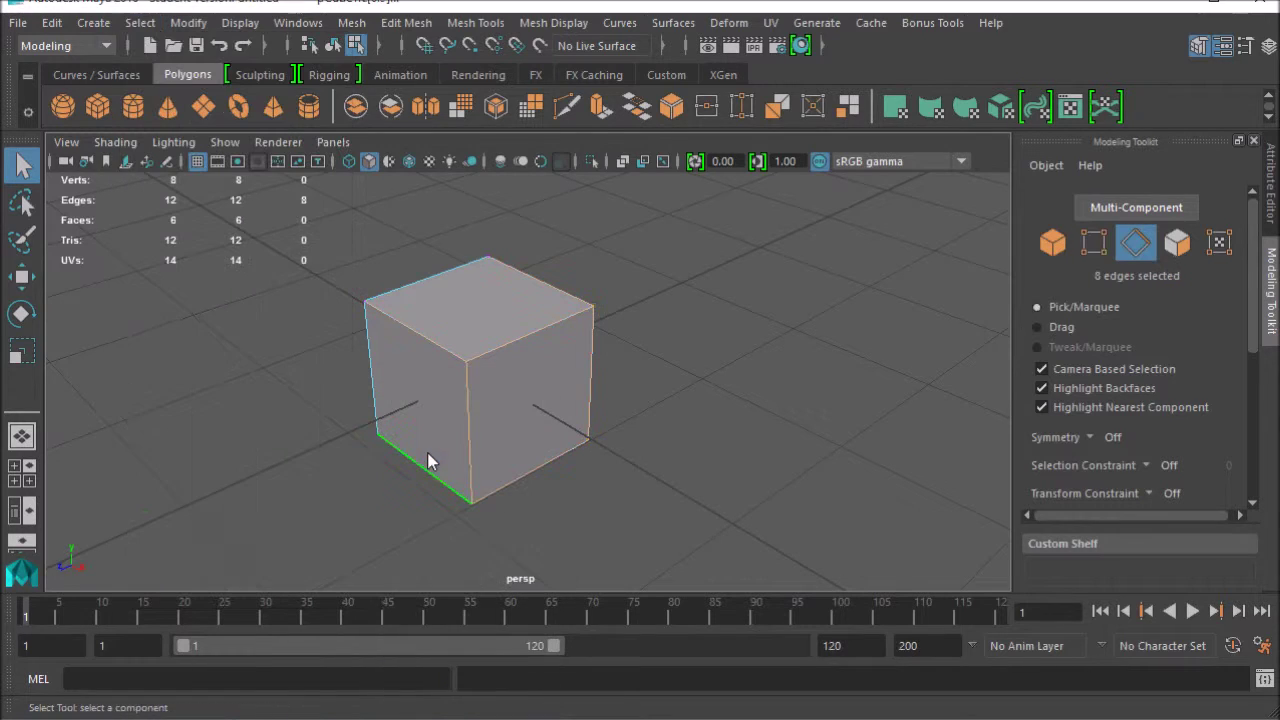
alt+drag(518, 455, 654, 436)
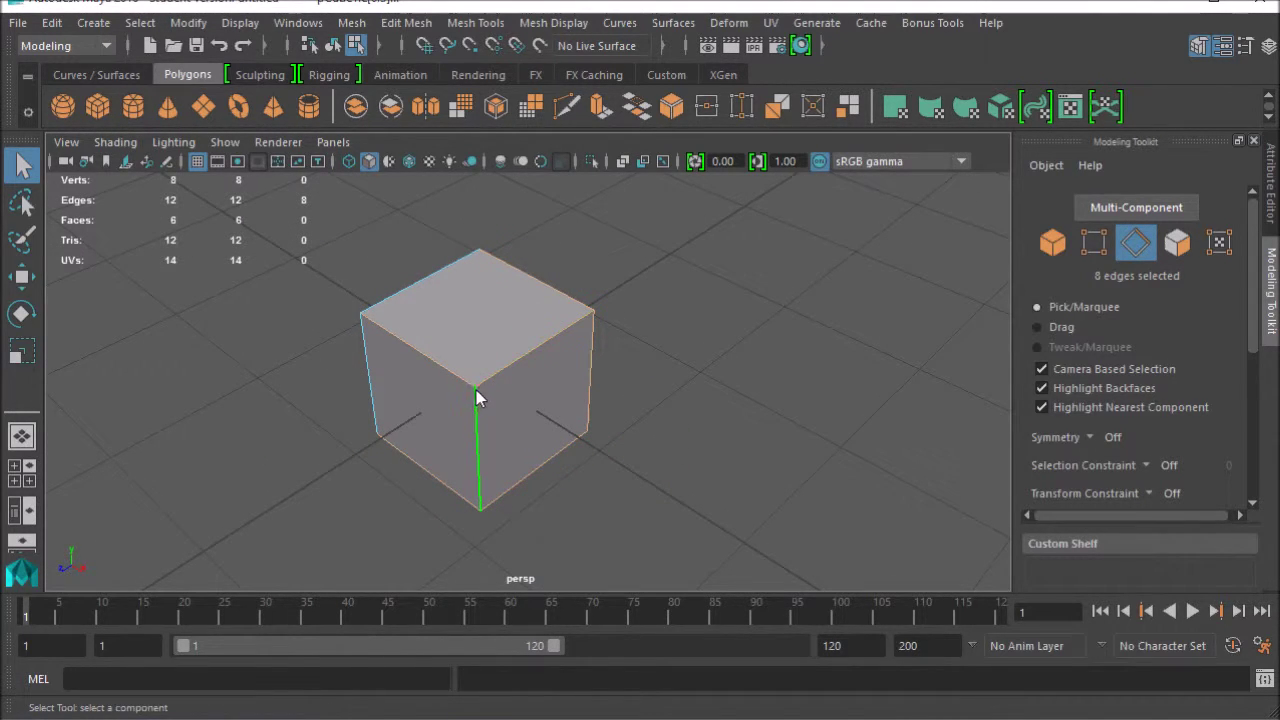
click(1176, 243)
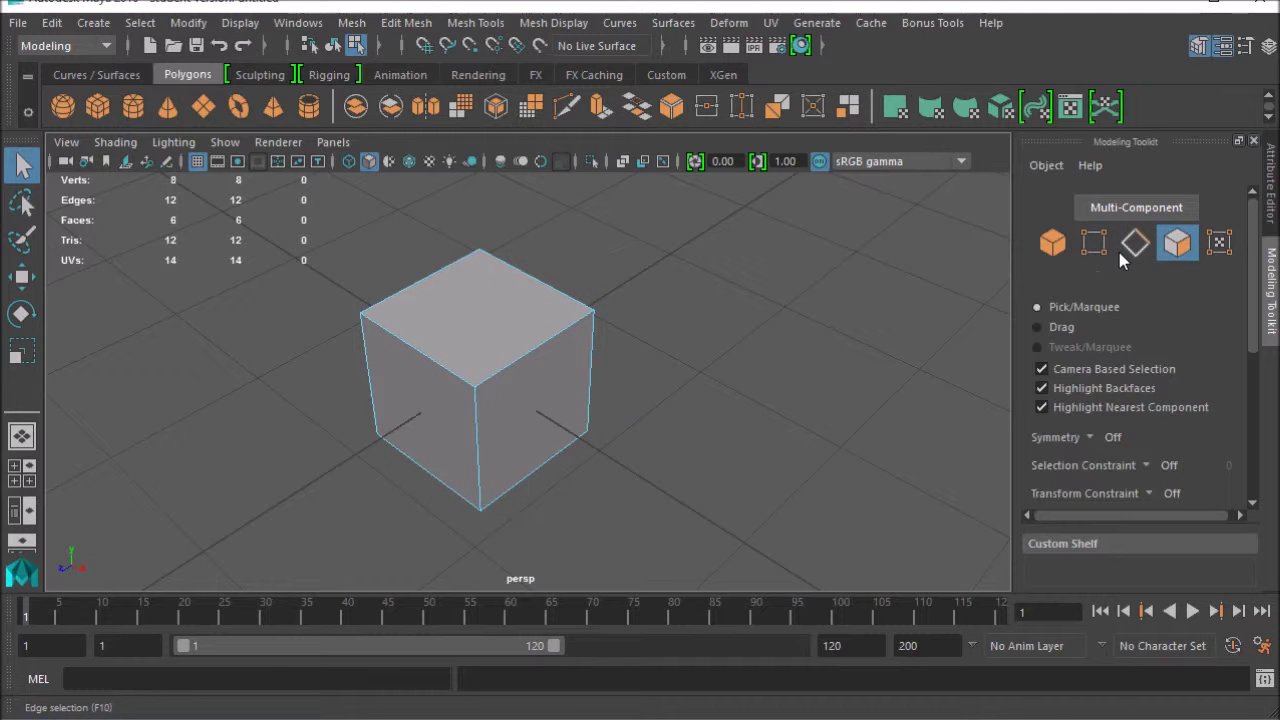
click(1093, 242)
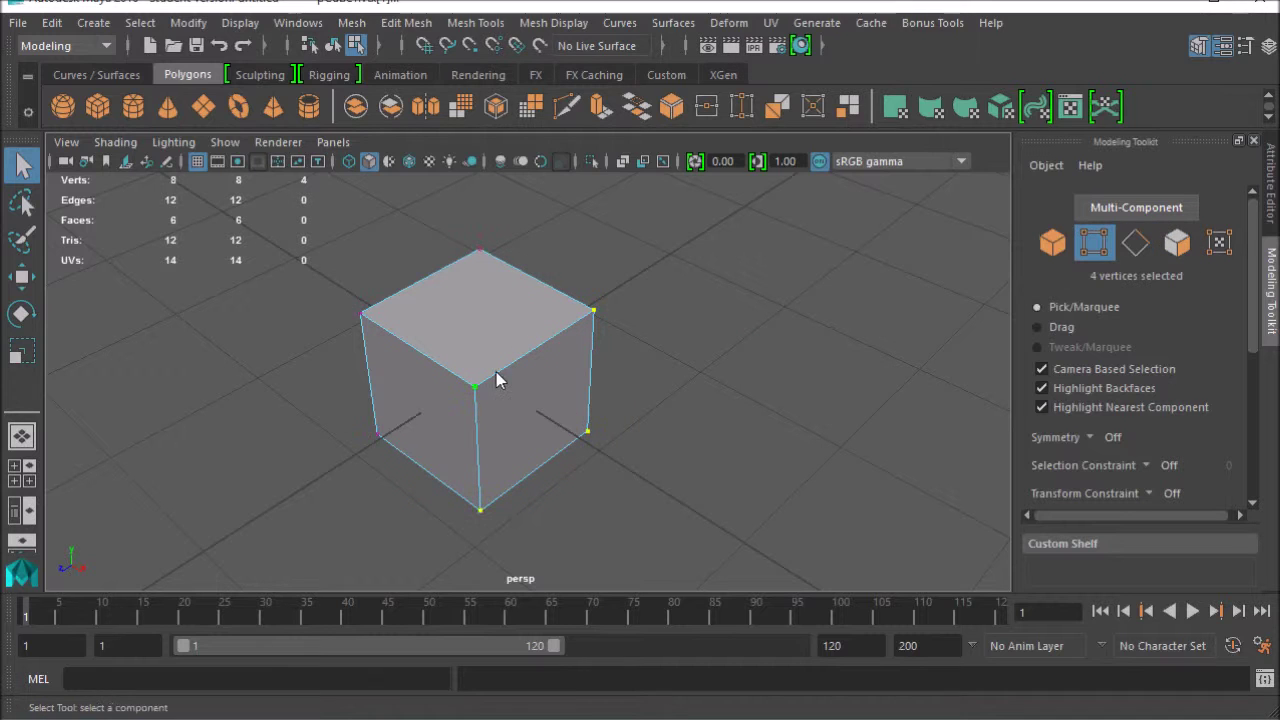
Step: Convert the vertex selection to faces with Select > Convert Selection > To Faces
click(140, 22)
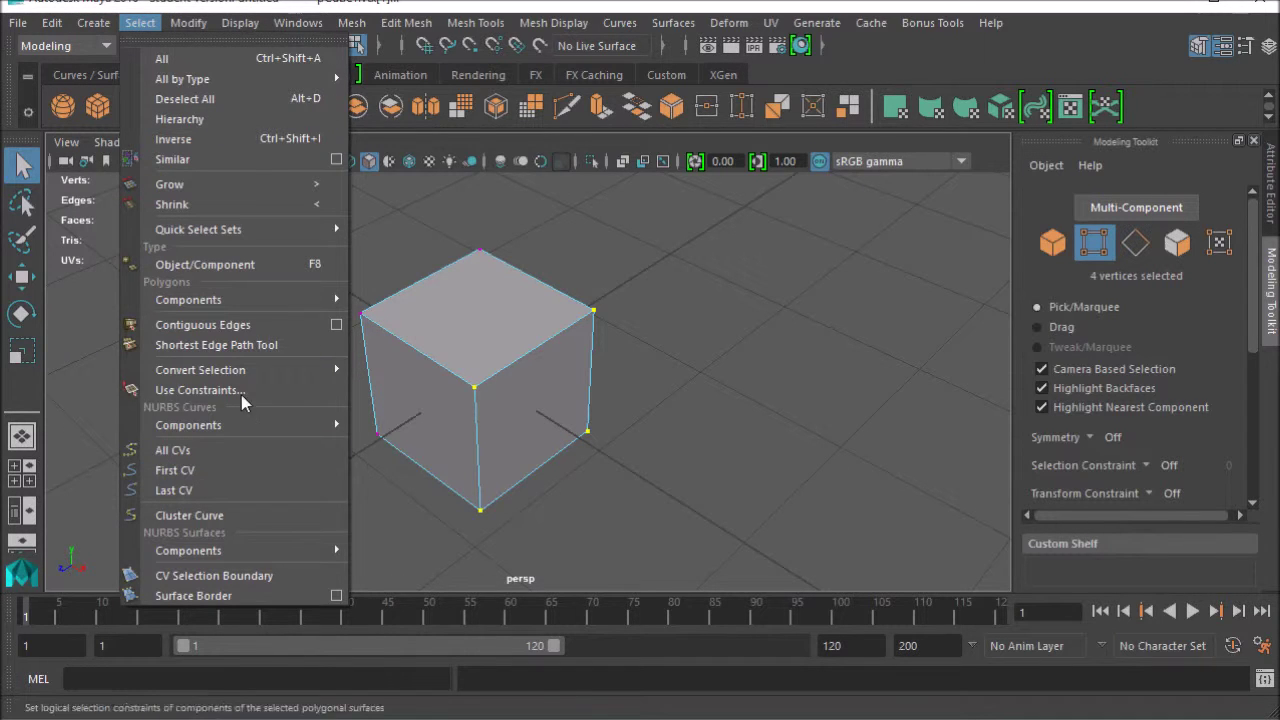
mouse_move(238, 372)
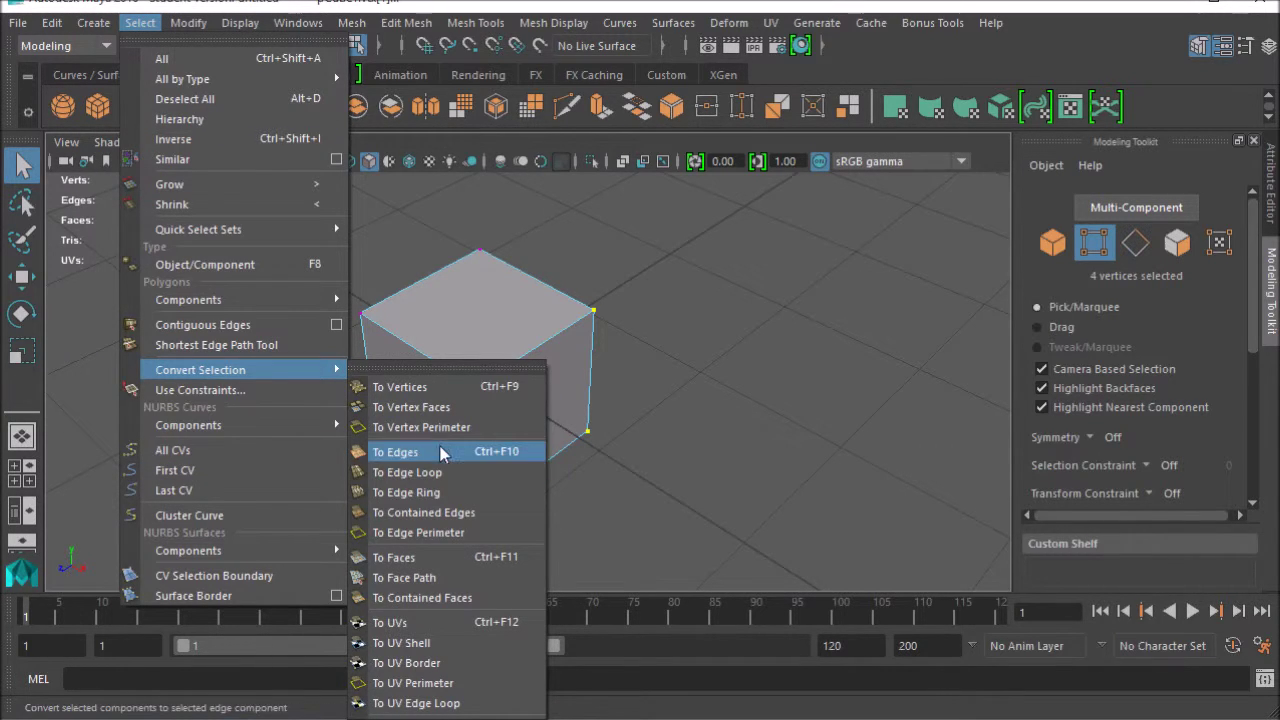
click(445, 565)
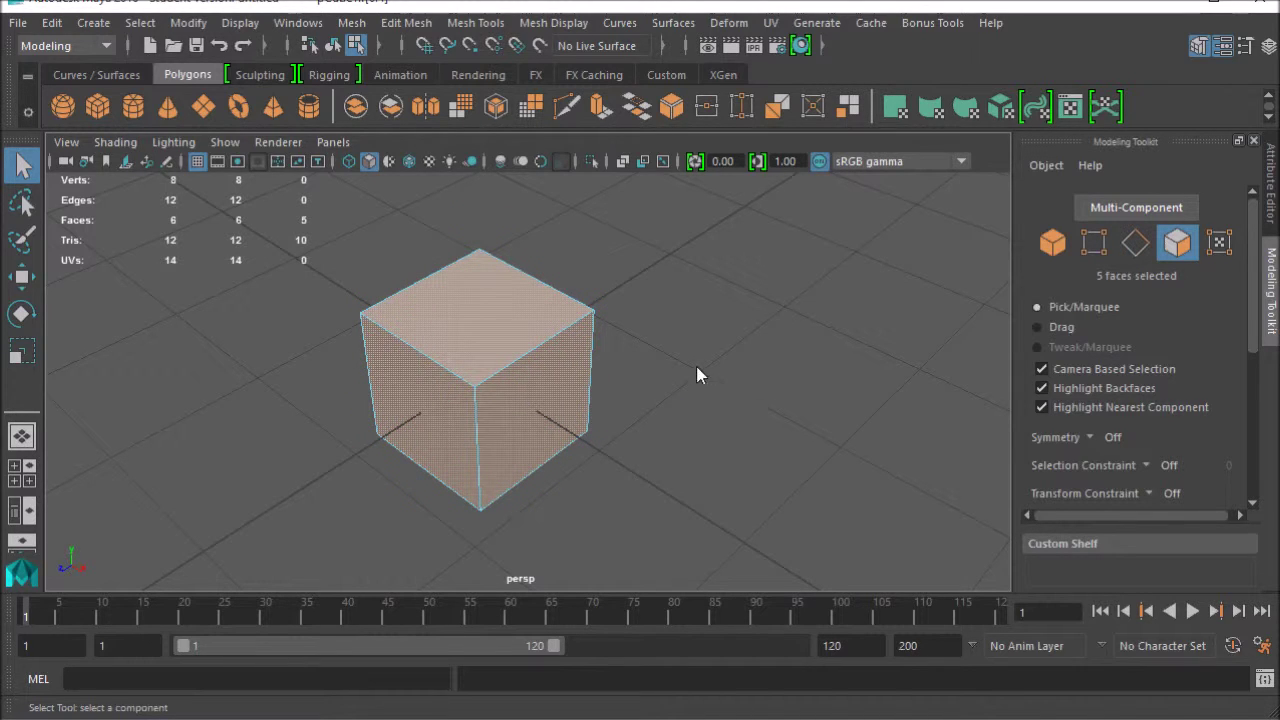
alt+drag(680, 356, 662, 391)
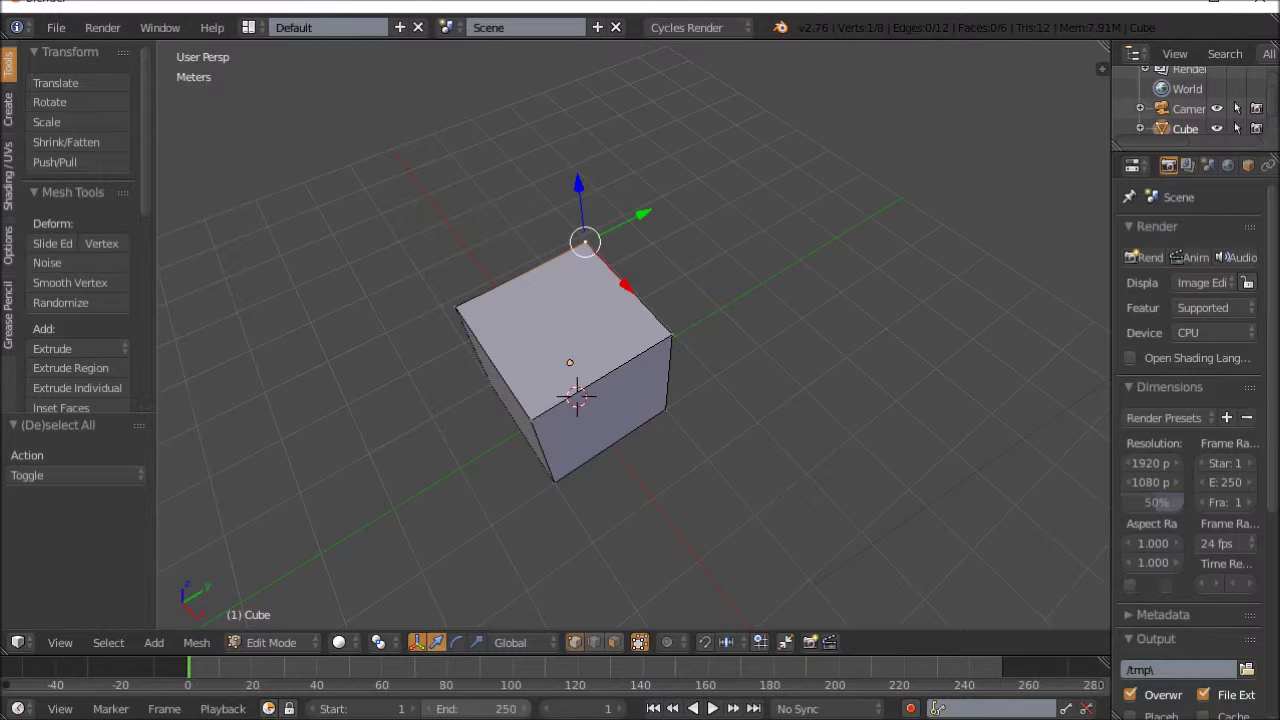
Step: Select the four front-face corner vertices, toggling the face and vertex select buttons
right_click(608, 384)
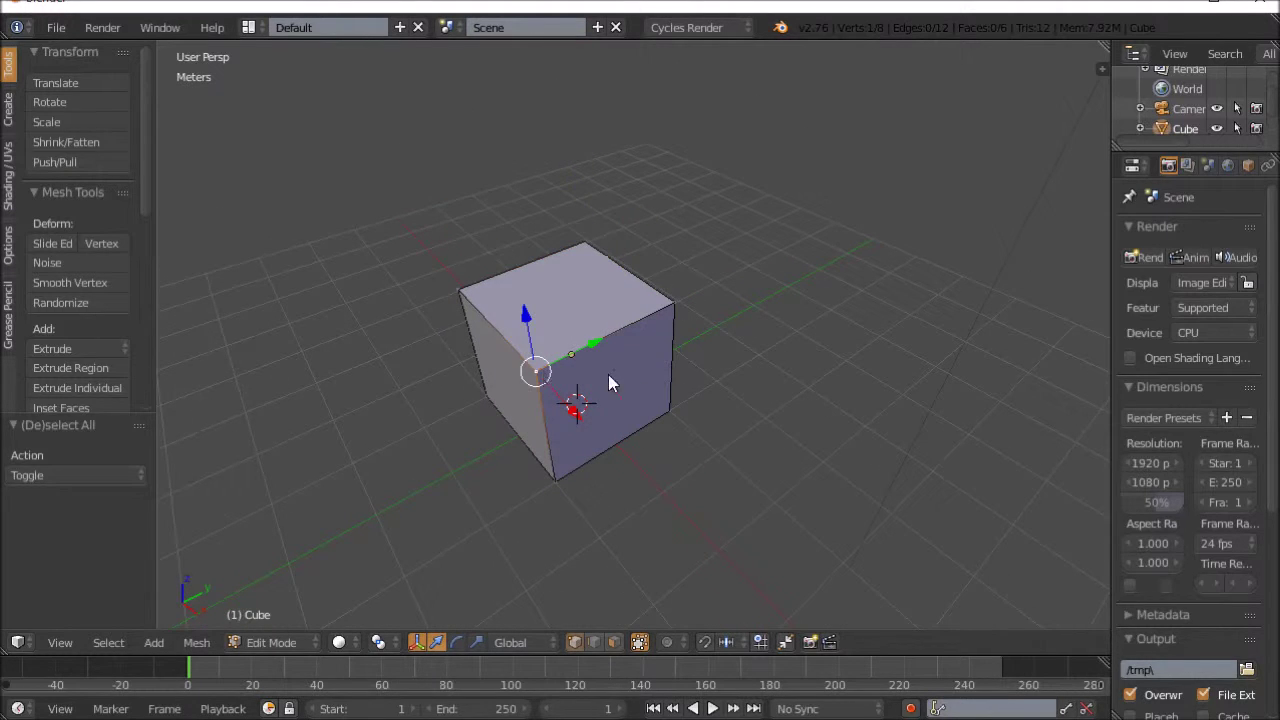
shift+right_click(671, 304)
shift+right_click(573, 470)
shift+right_click(673, 450)
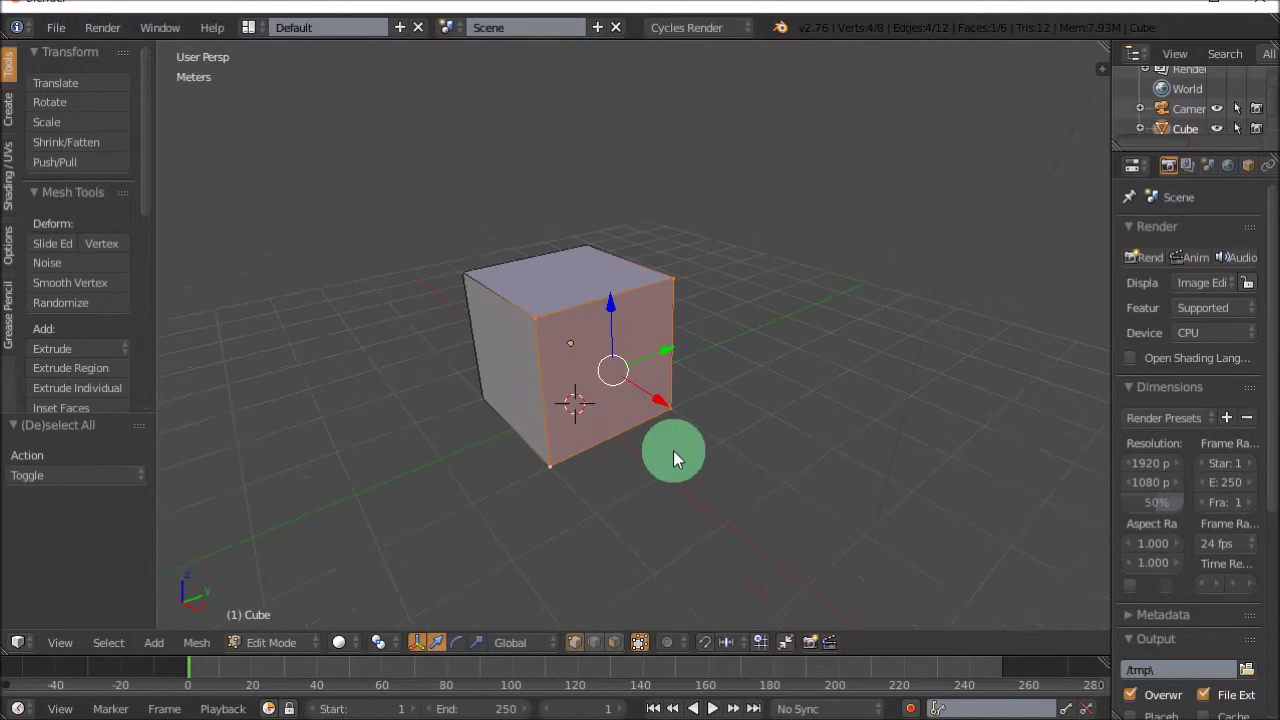
middle_drag(761, 437, 622, 636)
click(613, 644)
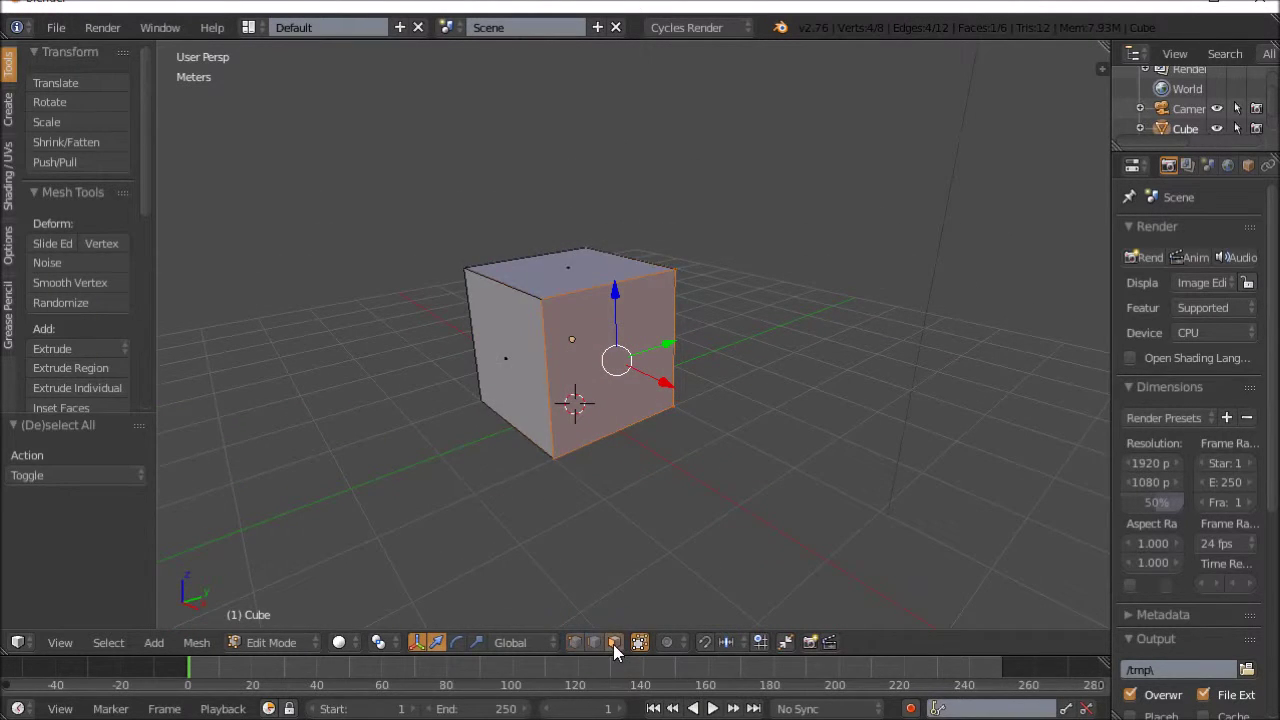
click(574, 642)
middle_drag(735, 368, 737, 386)
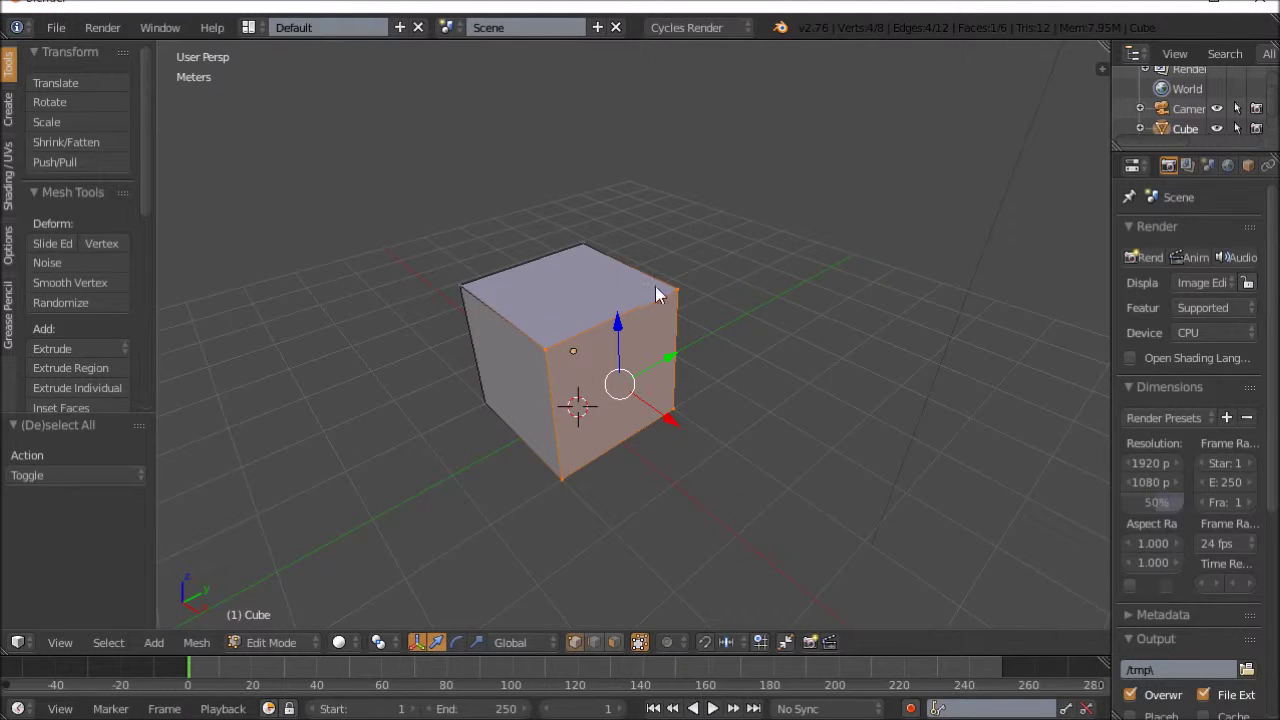
middle_drag(646, 490, 566, 444)
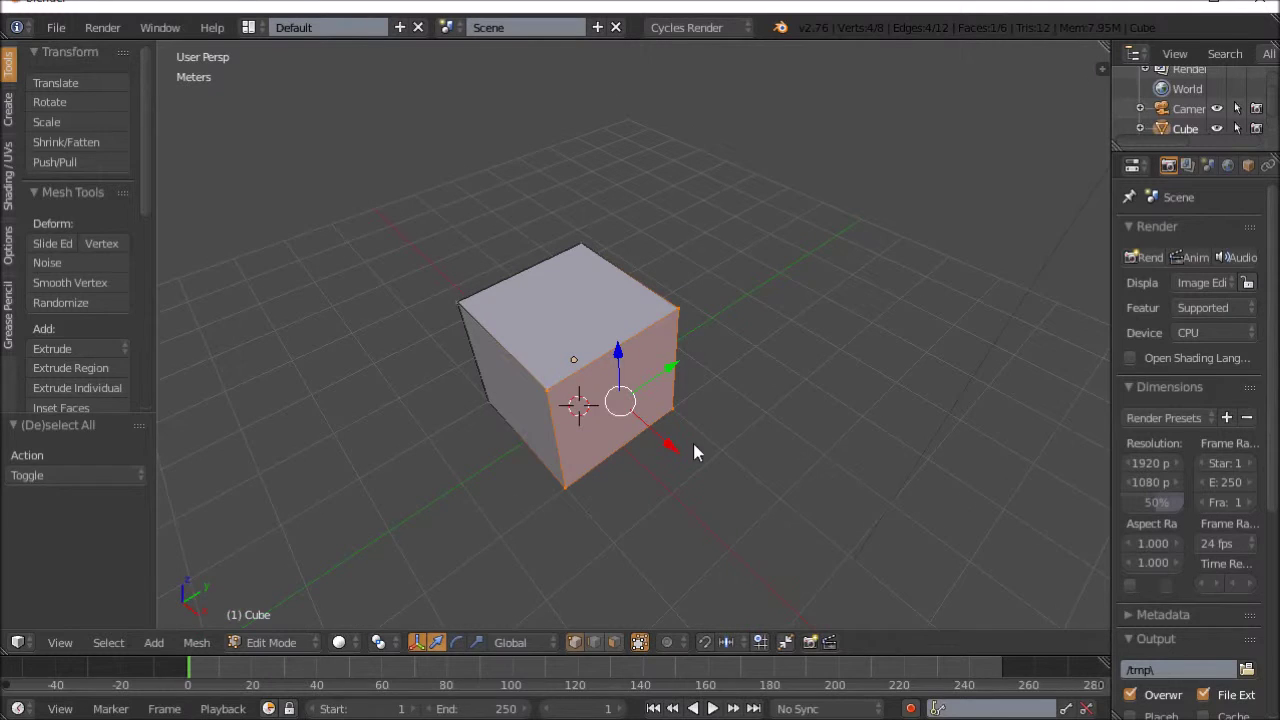
middle_drag(695, 452, 640, 368)
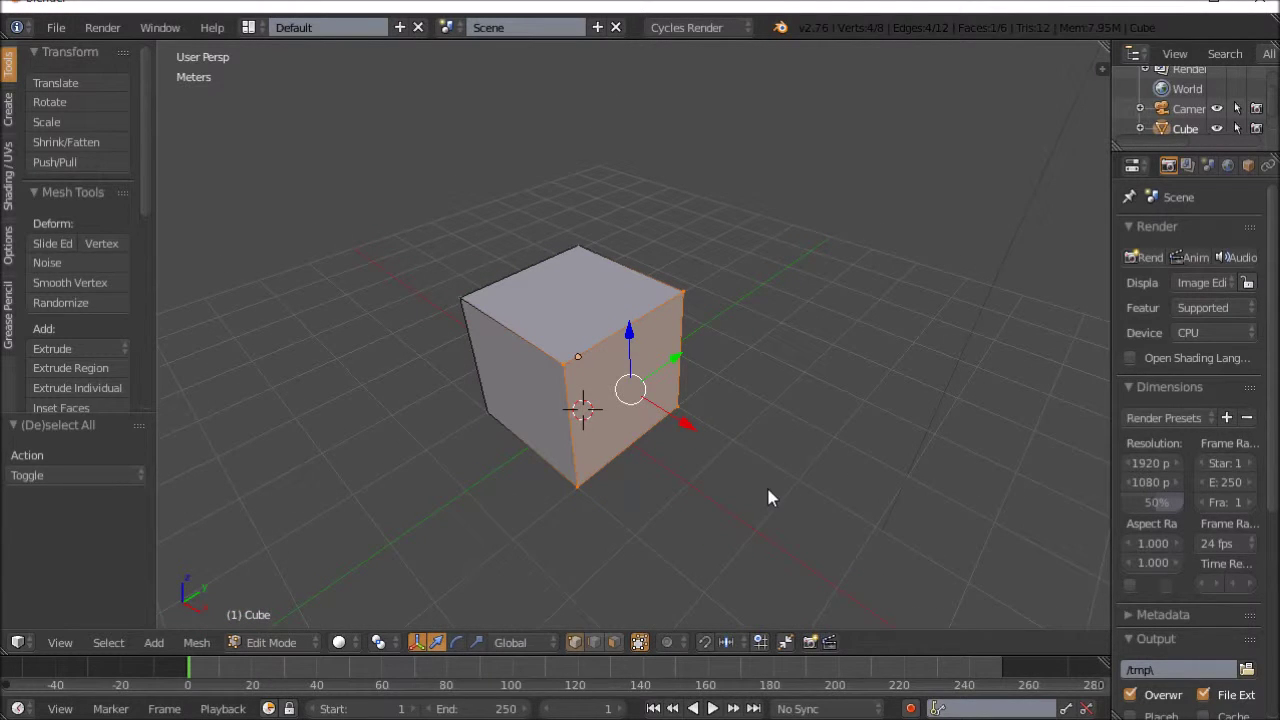
middle_drag(764, 446, 718, 436)
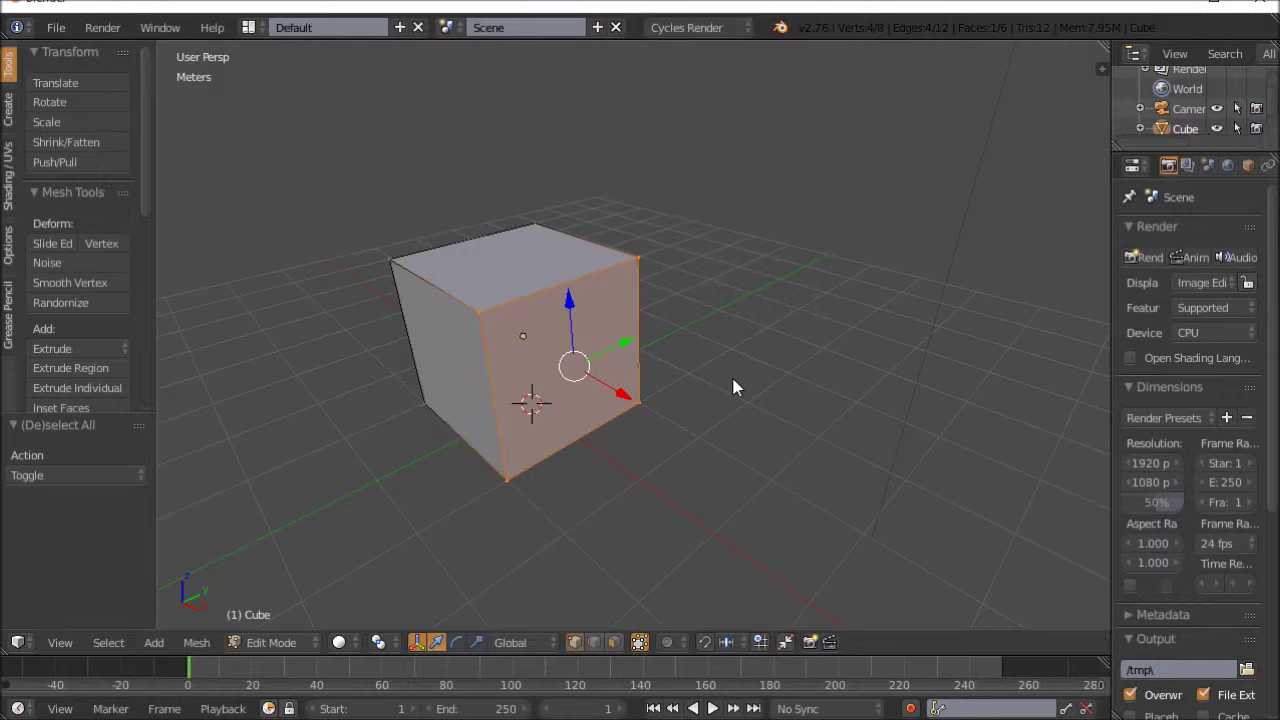
Step: Switch the mesh to Face selection mode from the Ctrl+Tab selection-mode menu
key(ctrl+Tab)
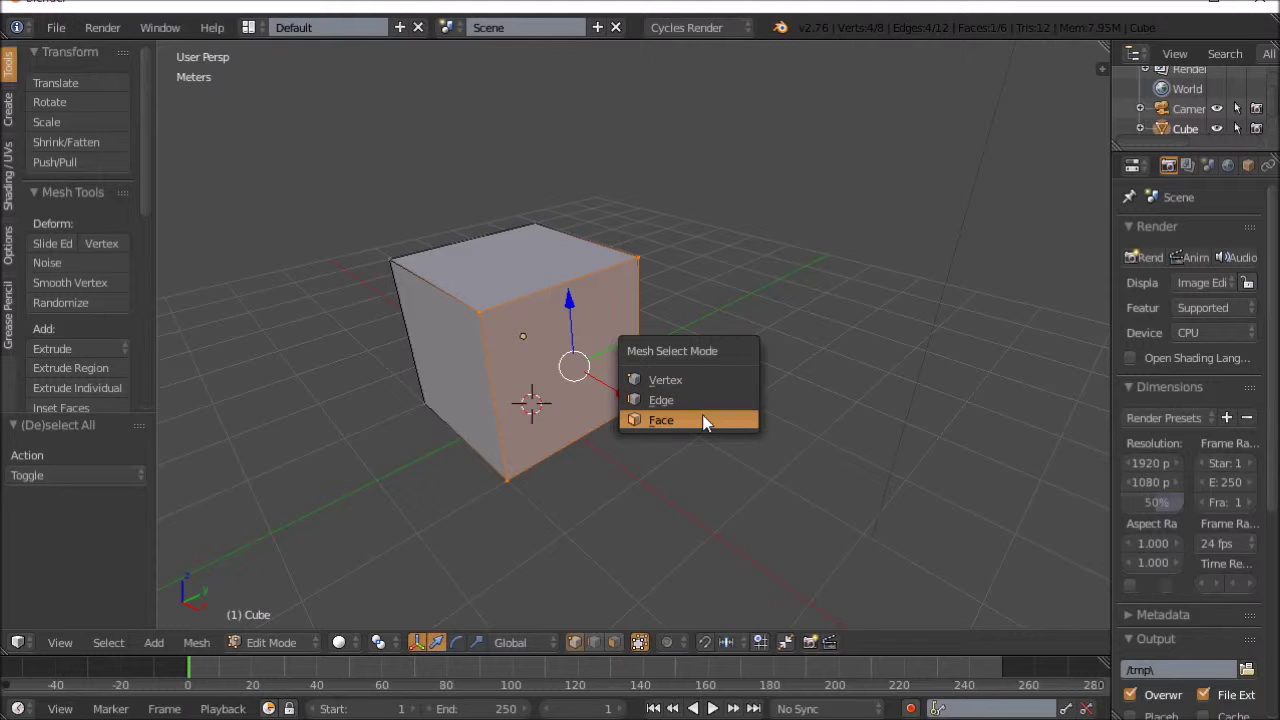
key(Escape)
key(ctrl+Tab)
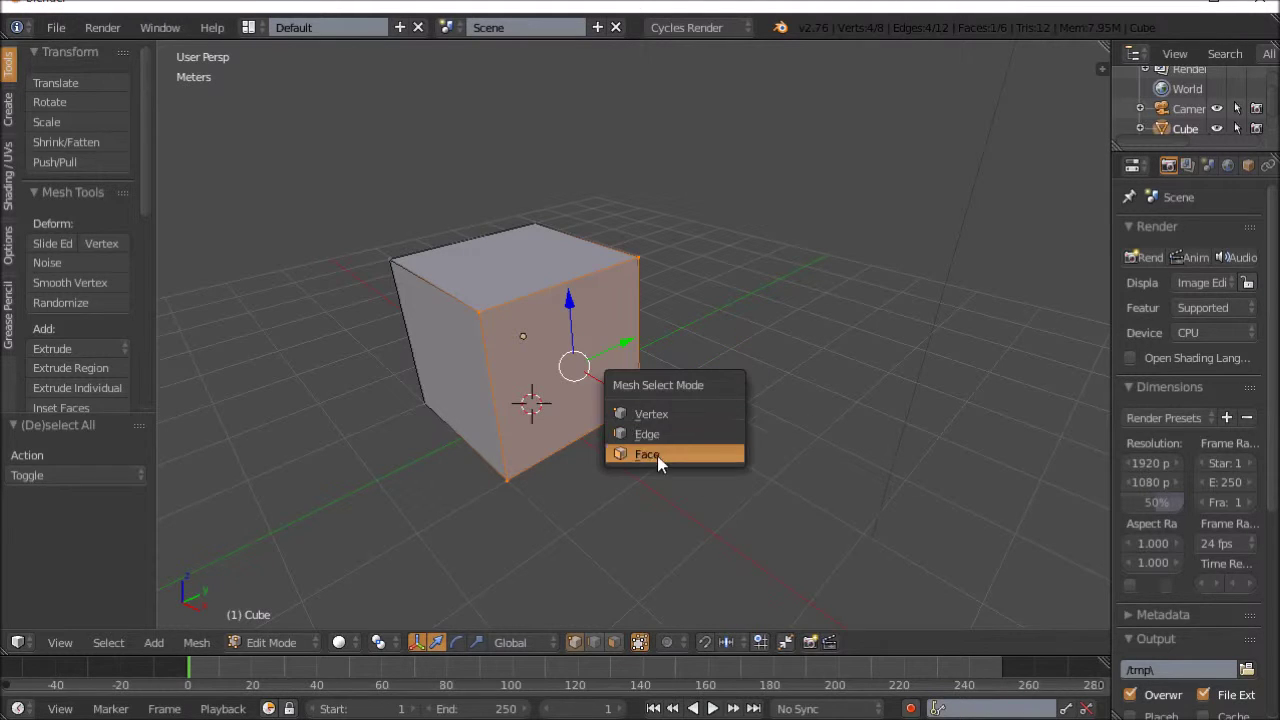
click(655, 455)
middle_drag(749, 360, 779, 410)
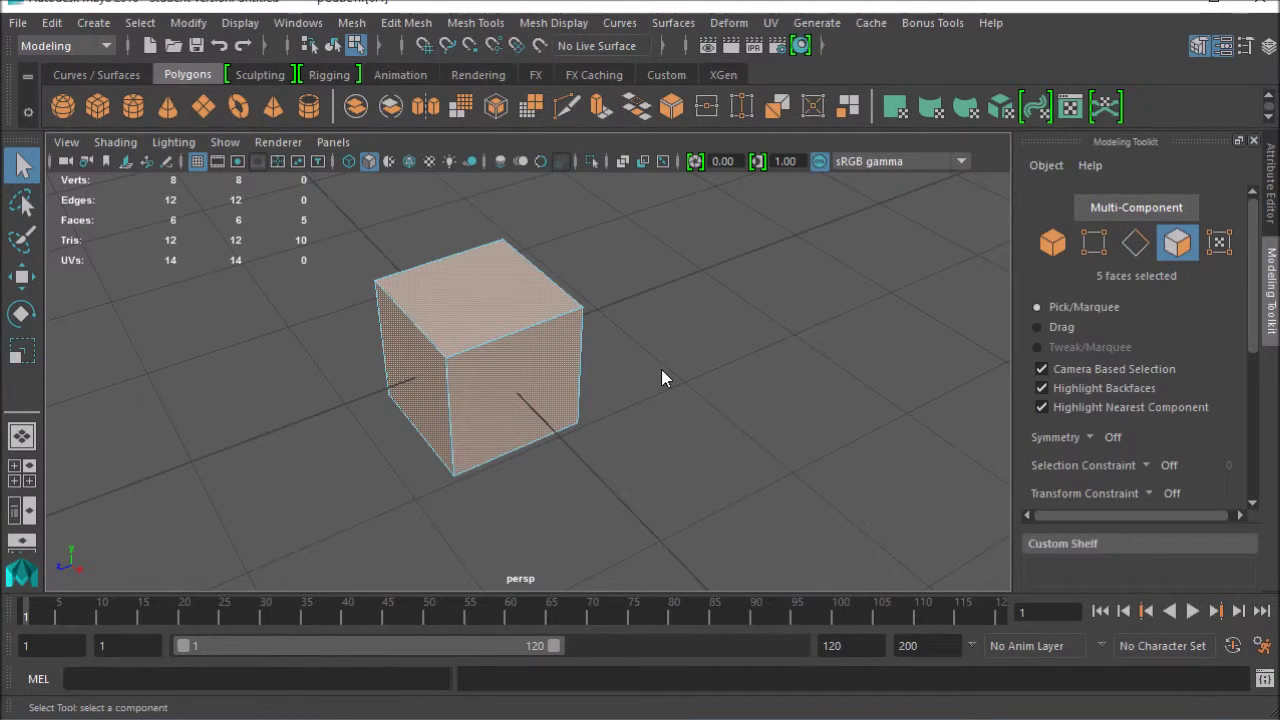
Step: Use right-click marking-menu flicks to switch the cube between edge, face and vertex modes
mouse_move(689, 321)
right_down()
mouse_move(690, 372)
mouse_move(679, 308)
mouse_move(709, 332)
right_up()
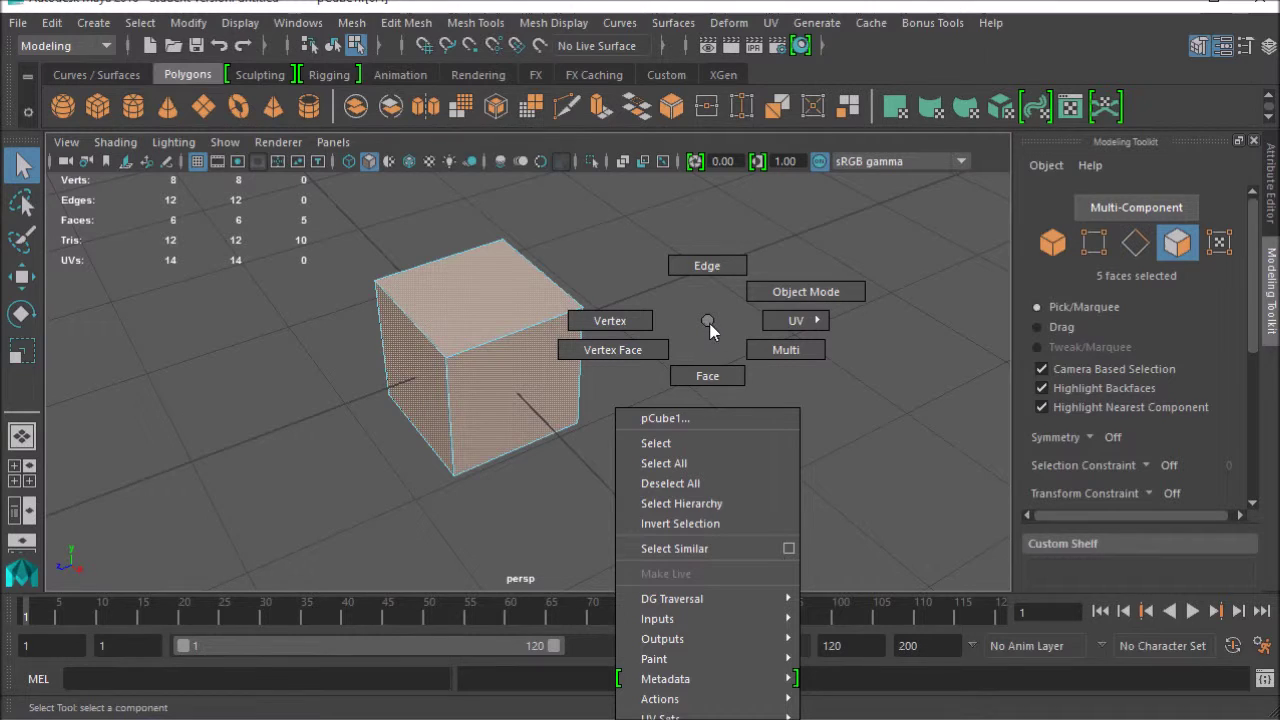
right_drag(699, 268, 699, 268)
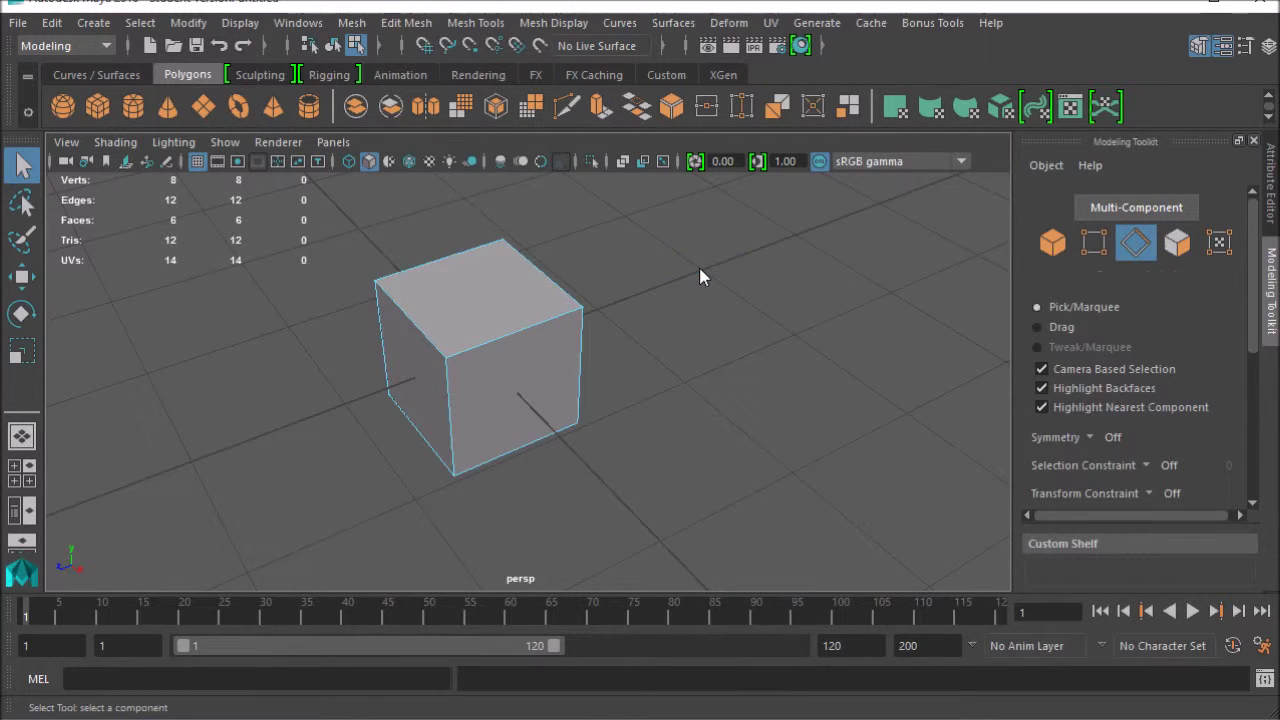
right_drag(726, 322, 727, 288)
right_drag(762, 320, 760, 355)
right_drag(751, 329, 745, 450)
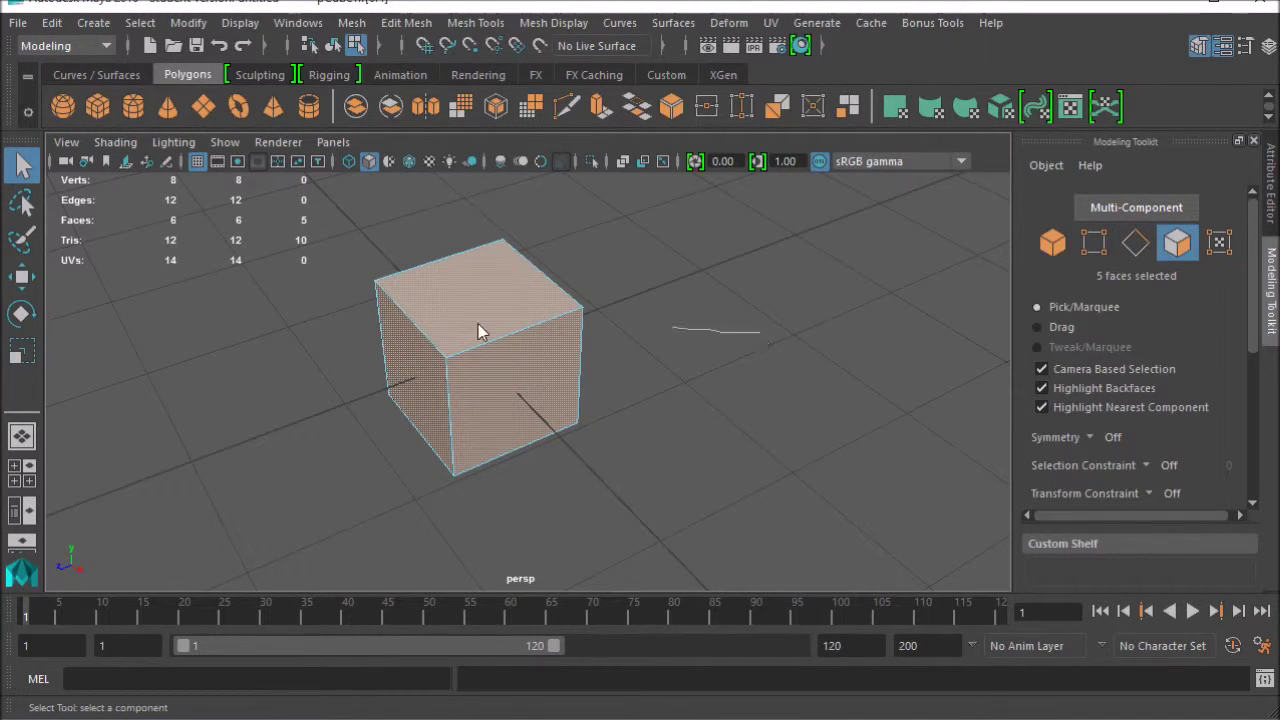
key(F9)
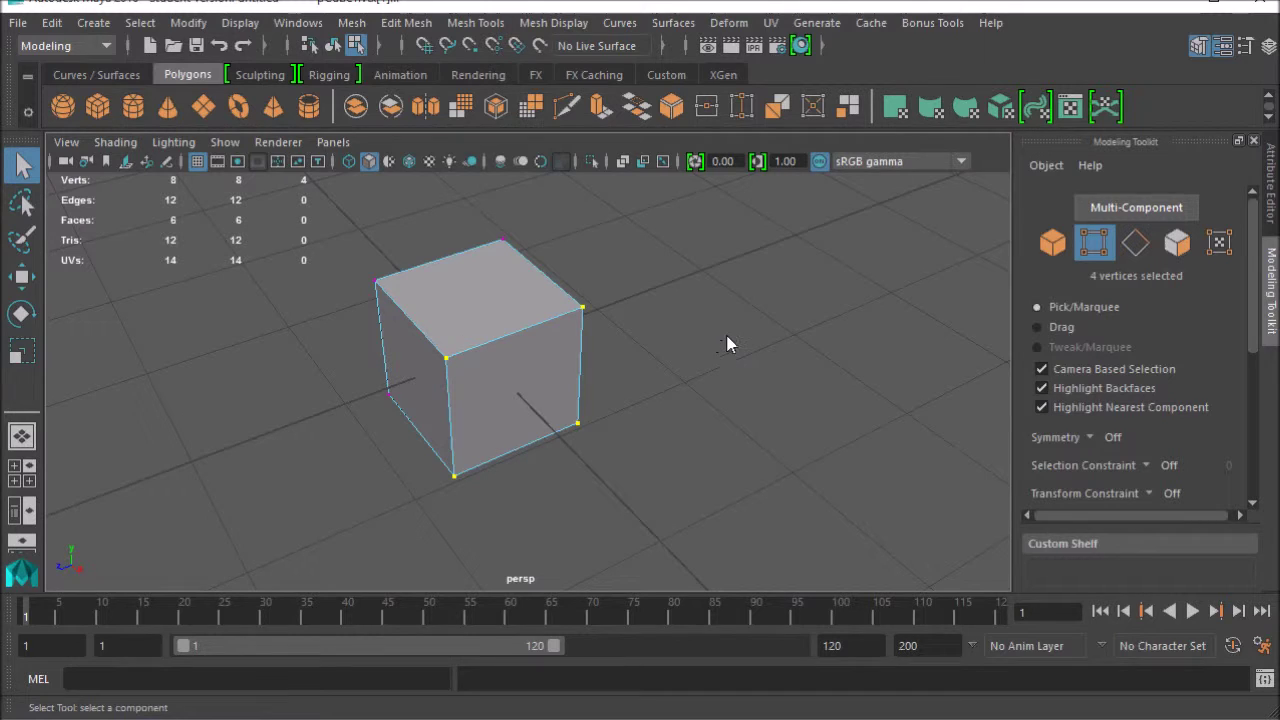
right_drag(727, 300, 665, 322)
right_drag(767, 362, 742, 447)
right_drag(763, 363, 676, 362)
alt+drag(645, 336, 649, 371)
alt+middle_drag(641, 364, 594, 365)
Step: Cycle repeatedly through vertex, edge and face modes with F9, F10 and F11
key(F10)
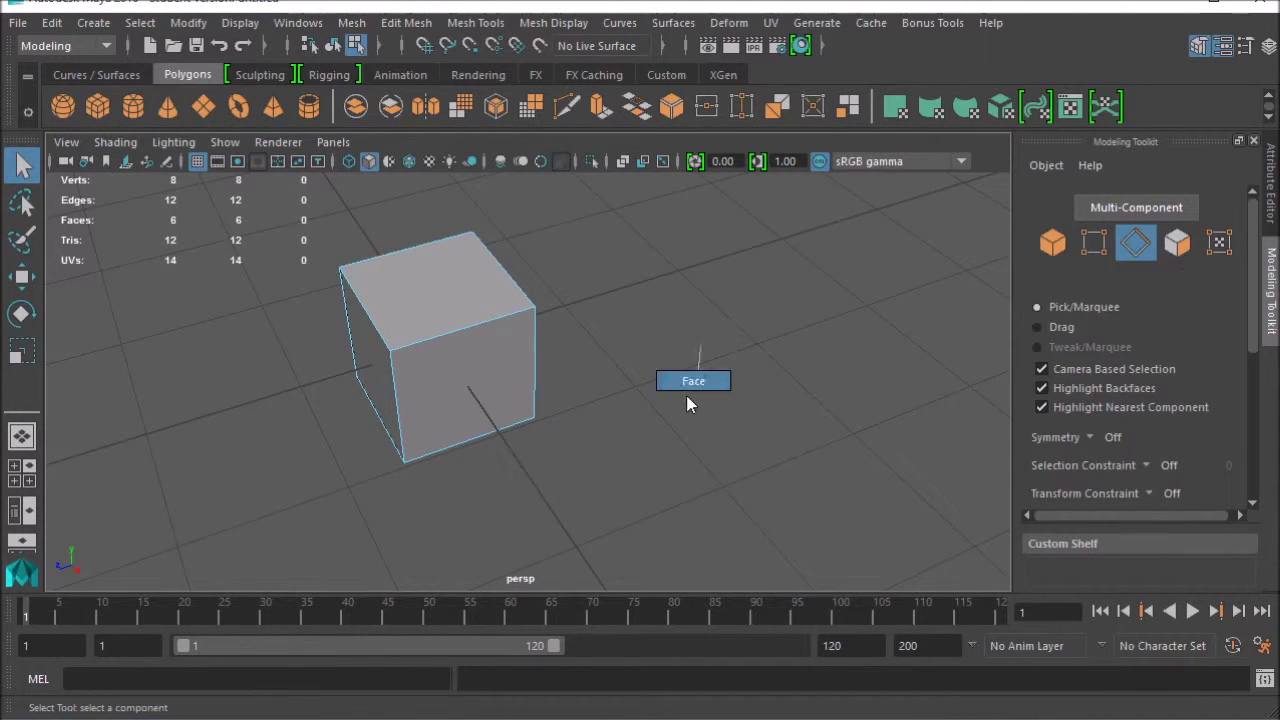
key(F11)
key(F10)
key(F11)
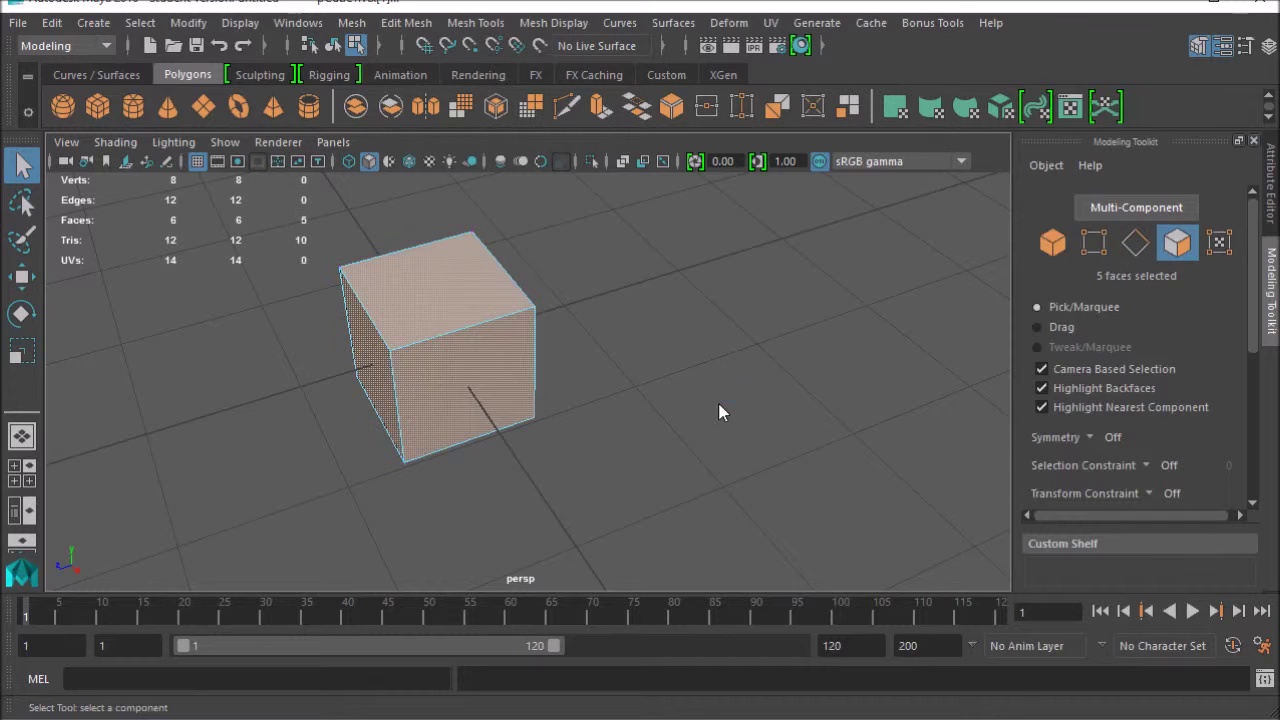
key(F9)
key(F10)
key(F11)
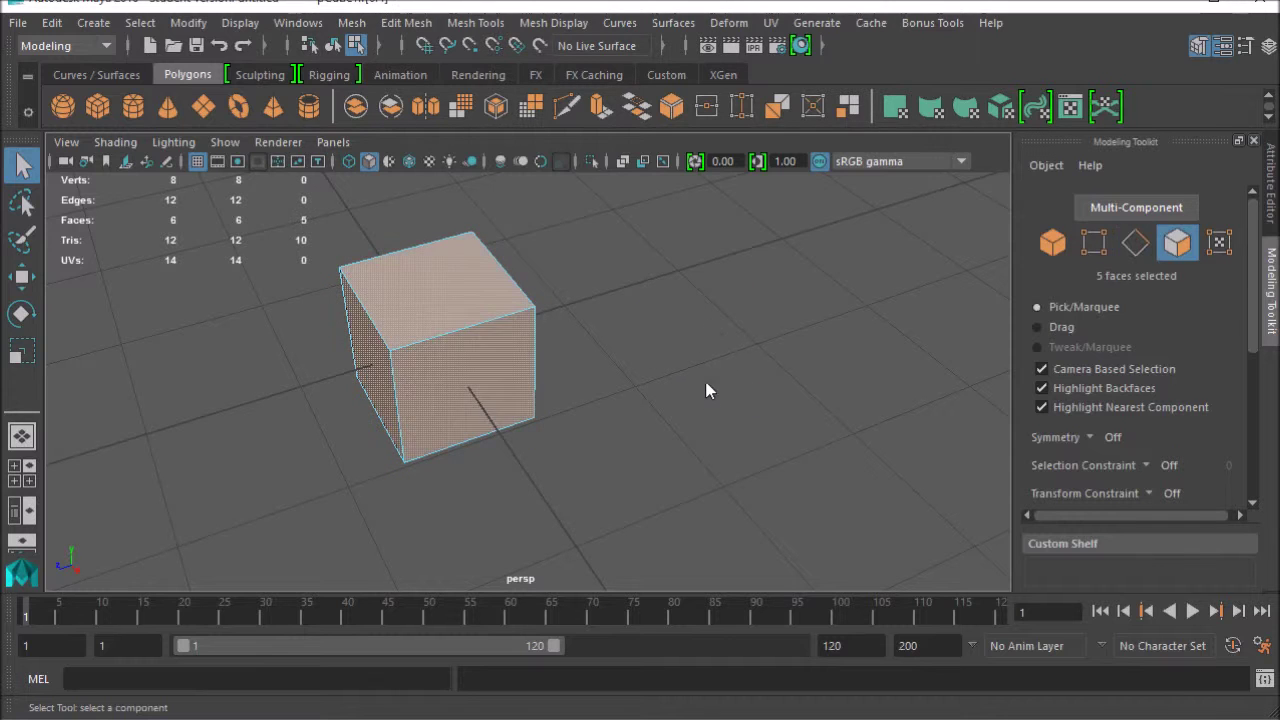
key(F9)
key(F10)
key(F11)
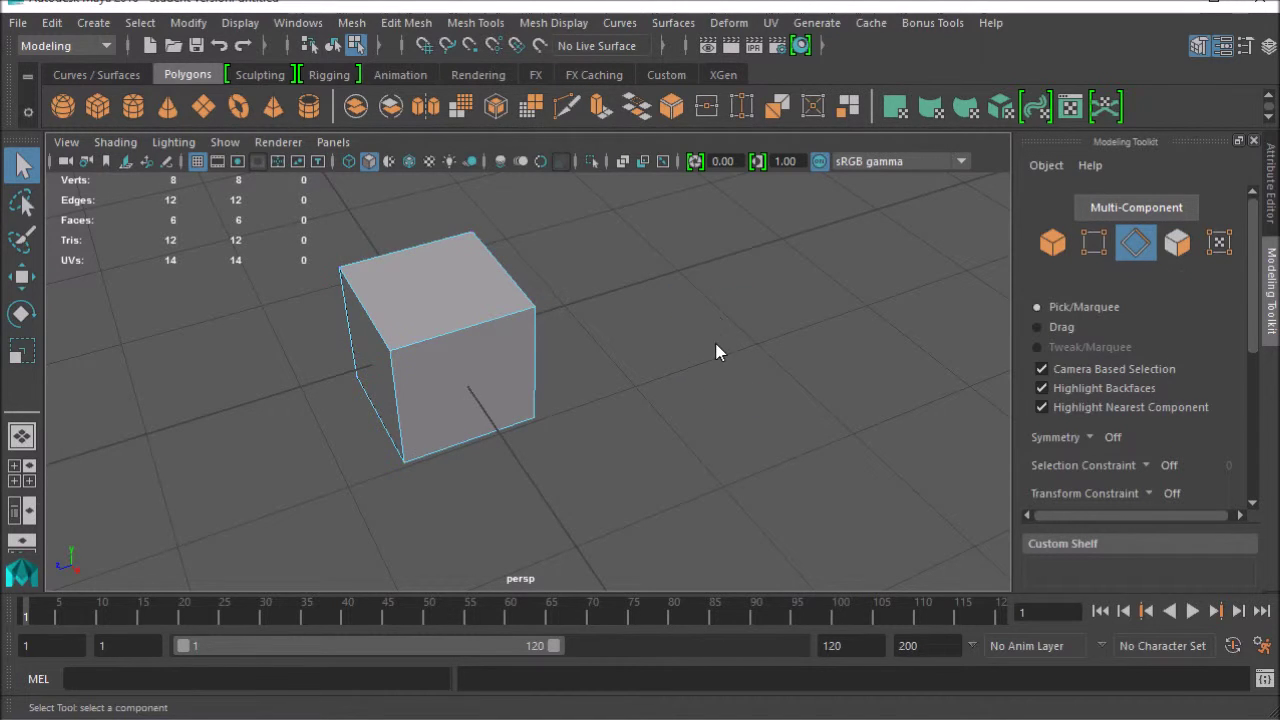
alt+drag(712, 352, 684, 345)
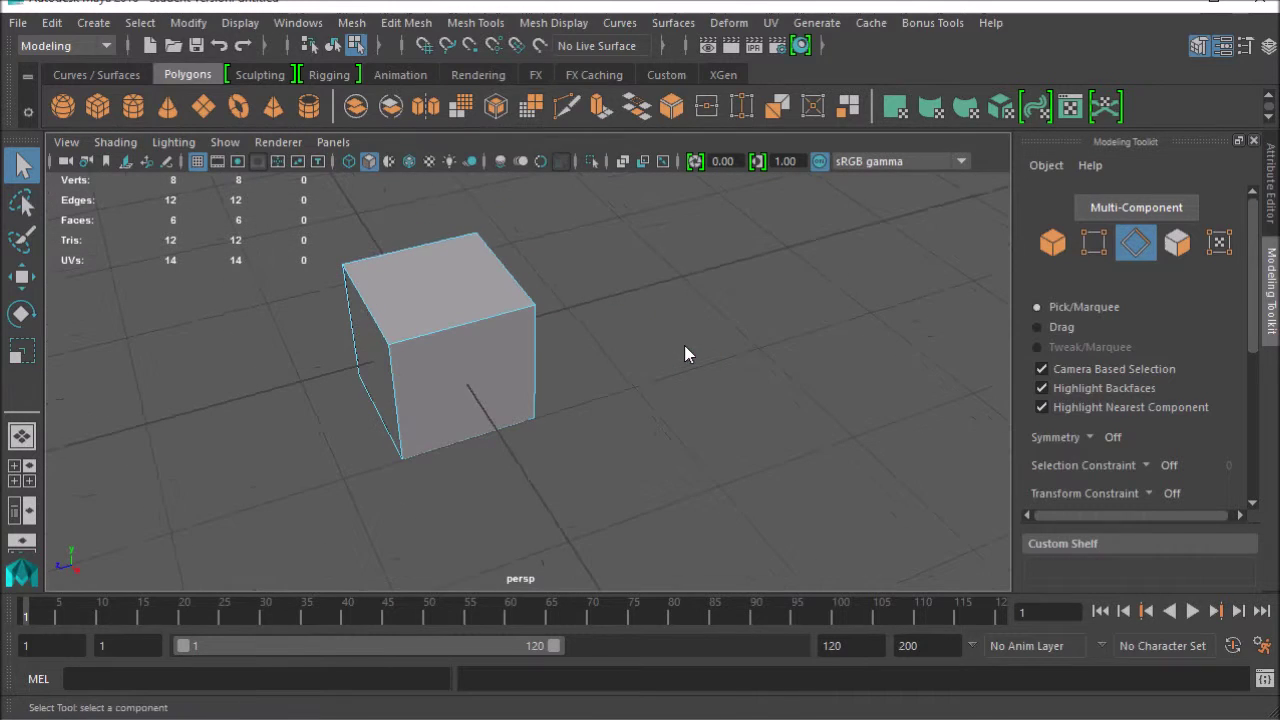
mouse_move(684, 320)
right_down()
mouse_move(661, 398)
mouse_move(640, 698)
mouse_move(637, 524)
mouse_move(631, 659)
mouse_move(700, 503)
mouse_move(737, 495)
mouse_move(686, 321)
mouse_move(748, 322)
mouse_move(732, 300)
mouse_move(718, 355)
mouse_move(707, 328)
right_up()
alt+drag(615, 420, 607, 388)
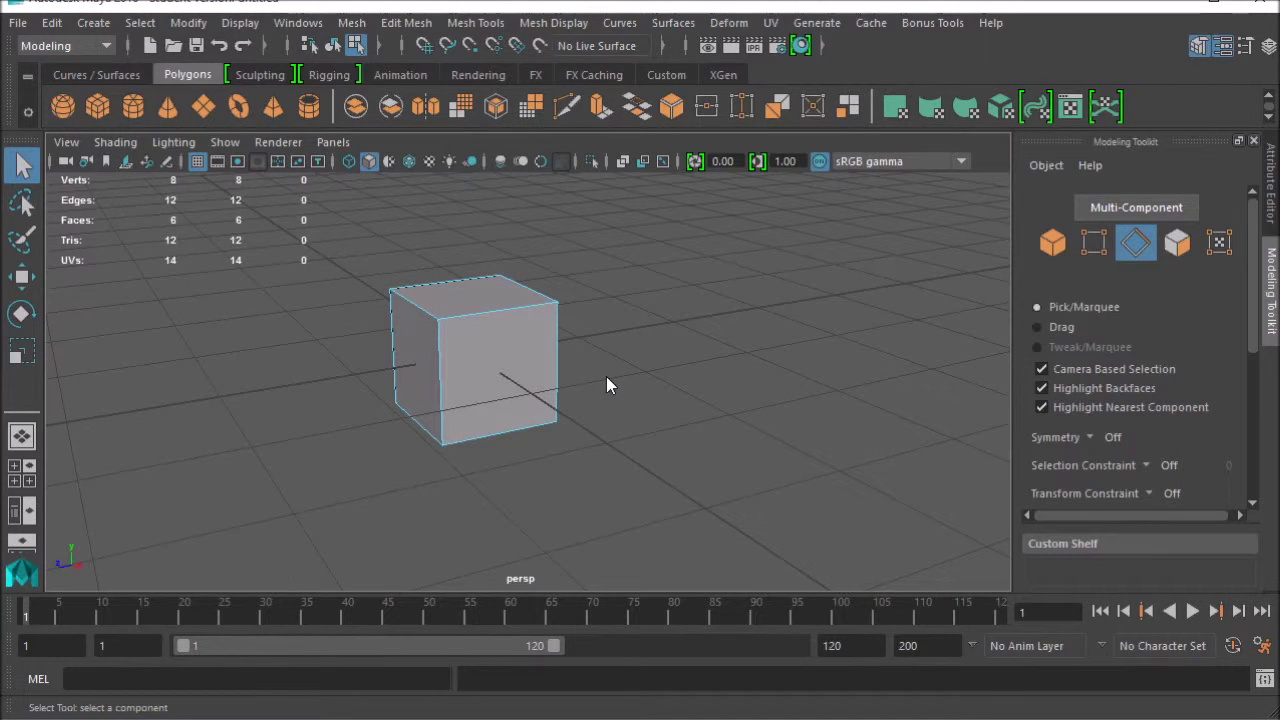
Step: Convert the four selected vertices into a five-face selection via the Modeling Toolkit
click(1093, 242)
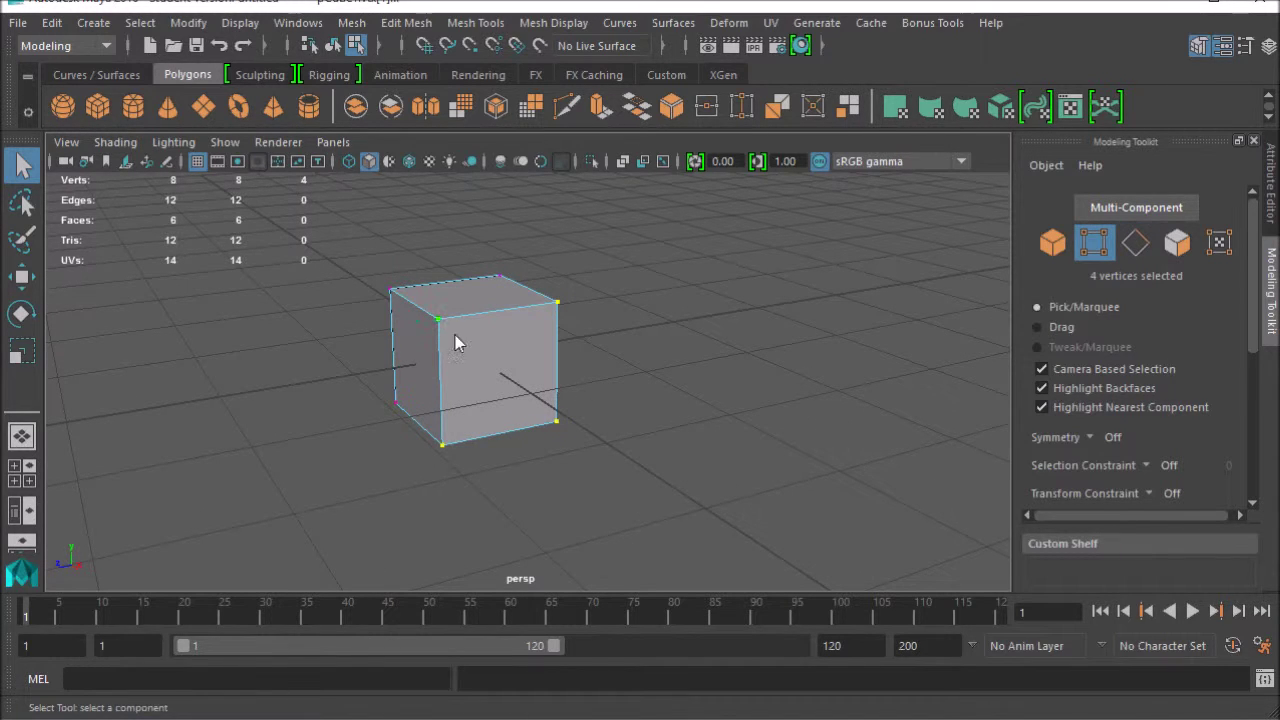
mouse_move(570, 412)
alt+mouse_down()
mouse_move(580, 303)
mouse_move(584, 444)
mouse_move(592, 399)
alt+mouse_up()
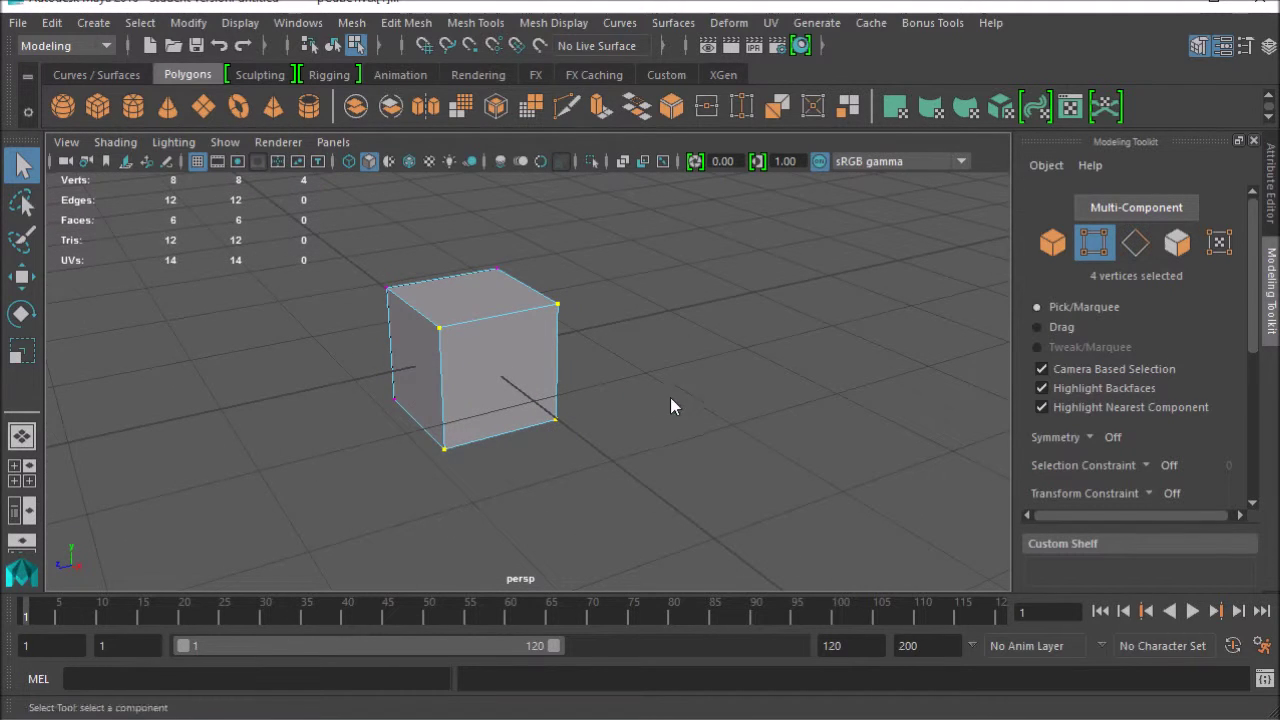
click(1182, 252)
scroll(657, 399, up, 3)
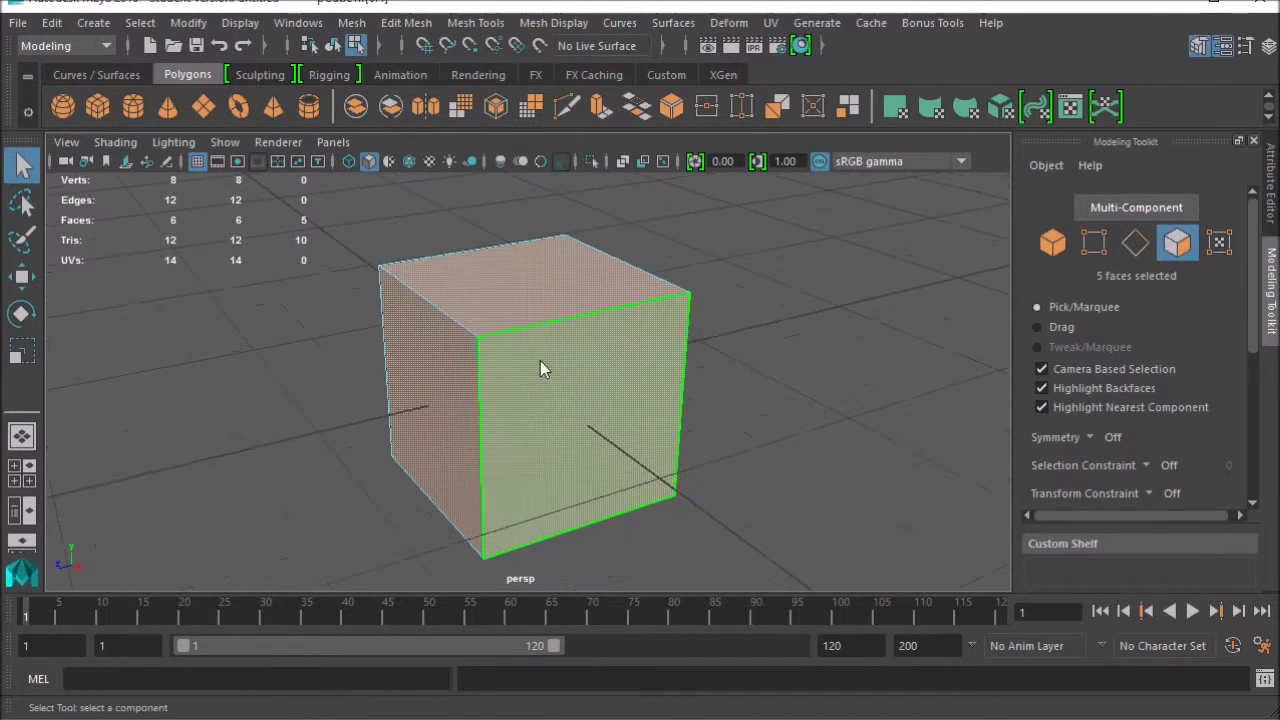
Step: Narrow the selection to the cube's front face and orbit to inspect it
click(629, 386)
scroll(600, 405, down, 4)
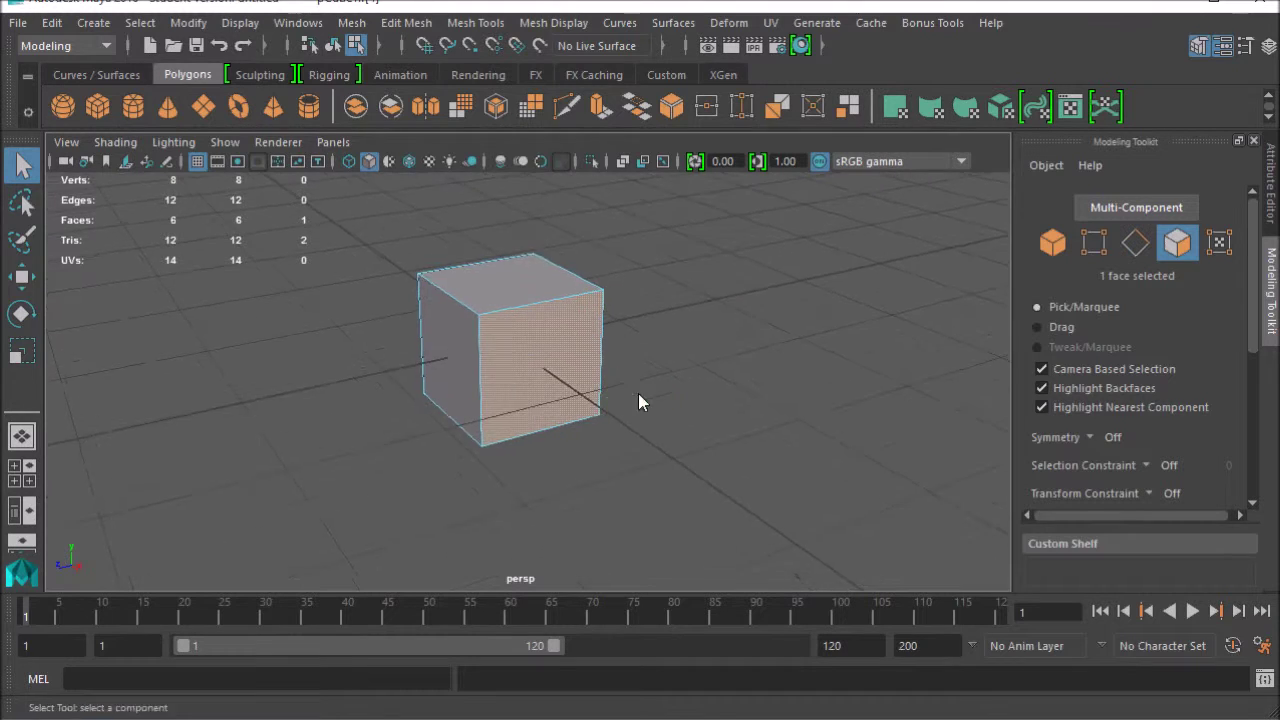
alt+drag(638, 393, 586, 400)
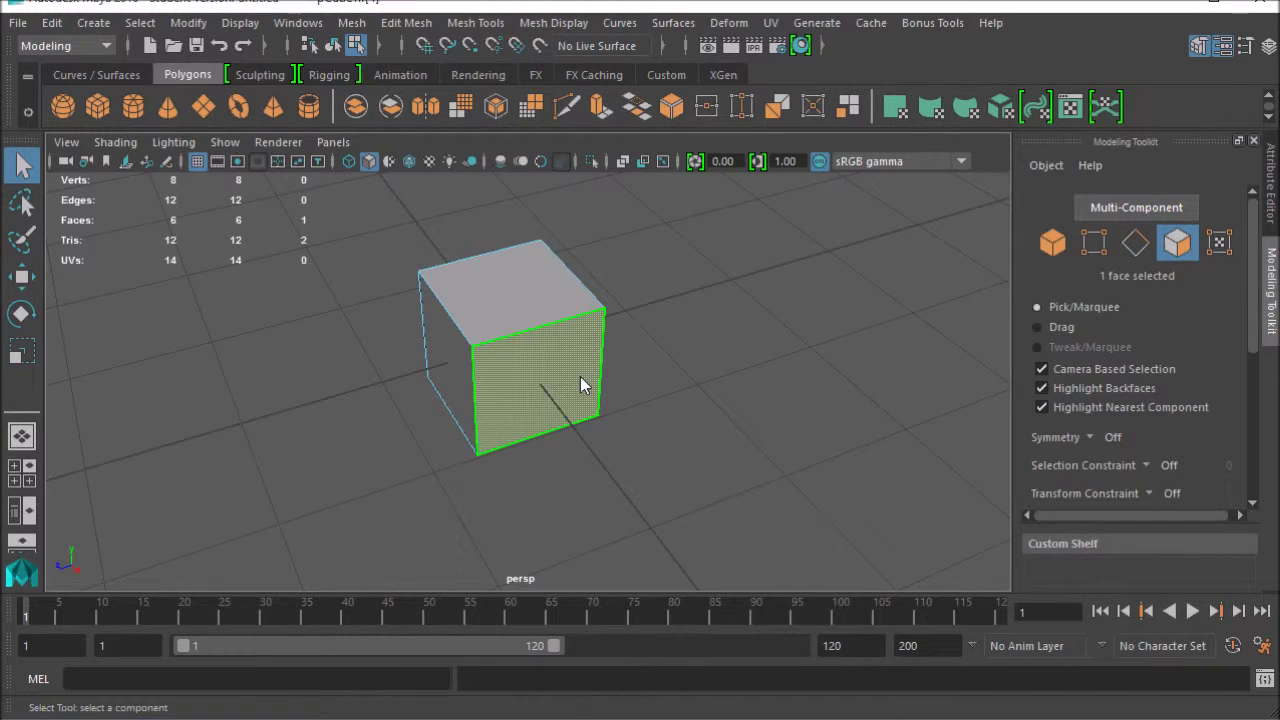
alt+drag(692, 376, 656, 385)
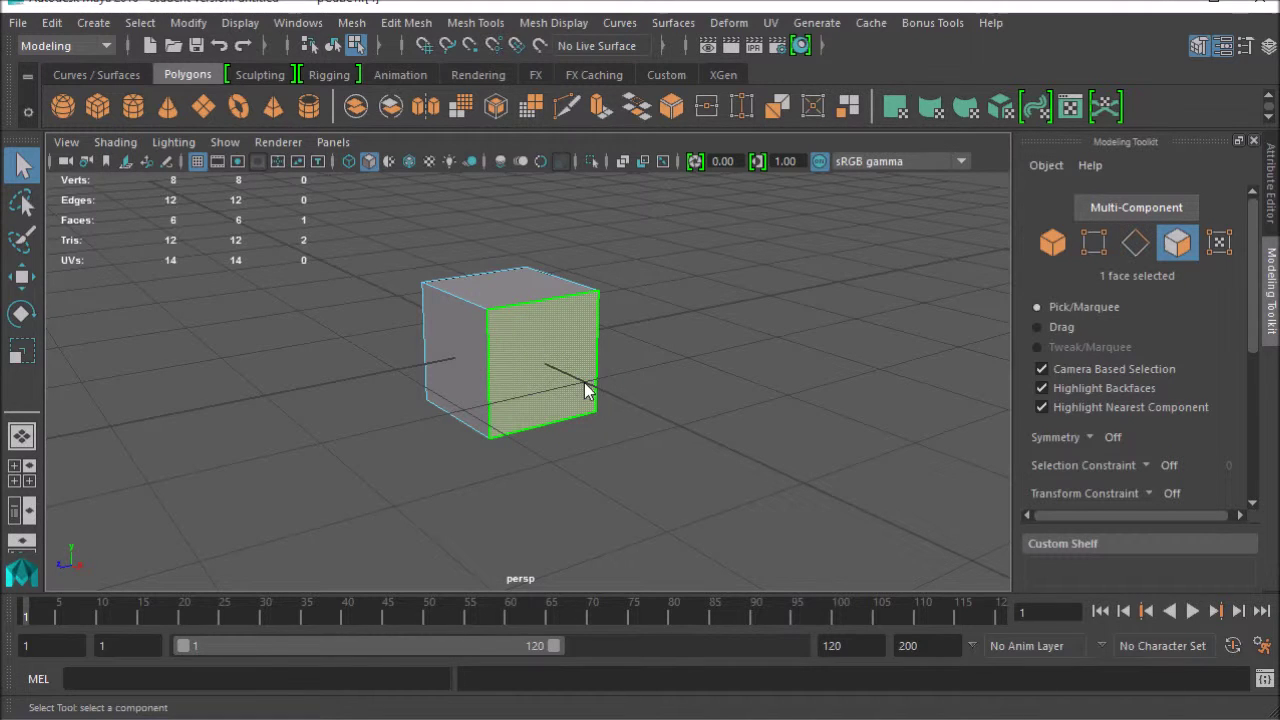
alt+drag(579, 360, 560, 340)
mouse_move(535, 388)
alt+mouse_down()
mouse_move(443, 357)
mouse_move(549, 398)
alt+mouse_up()
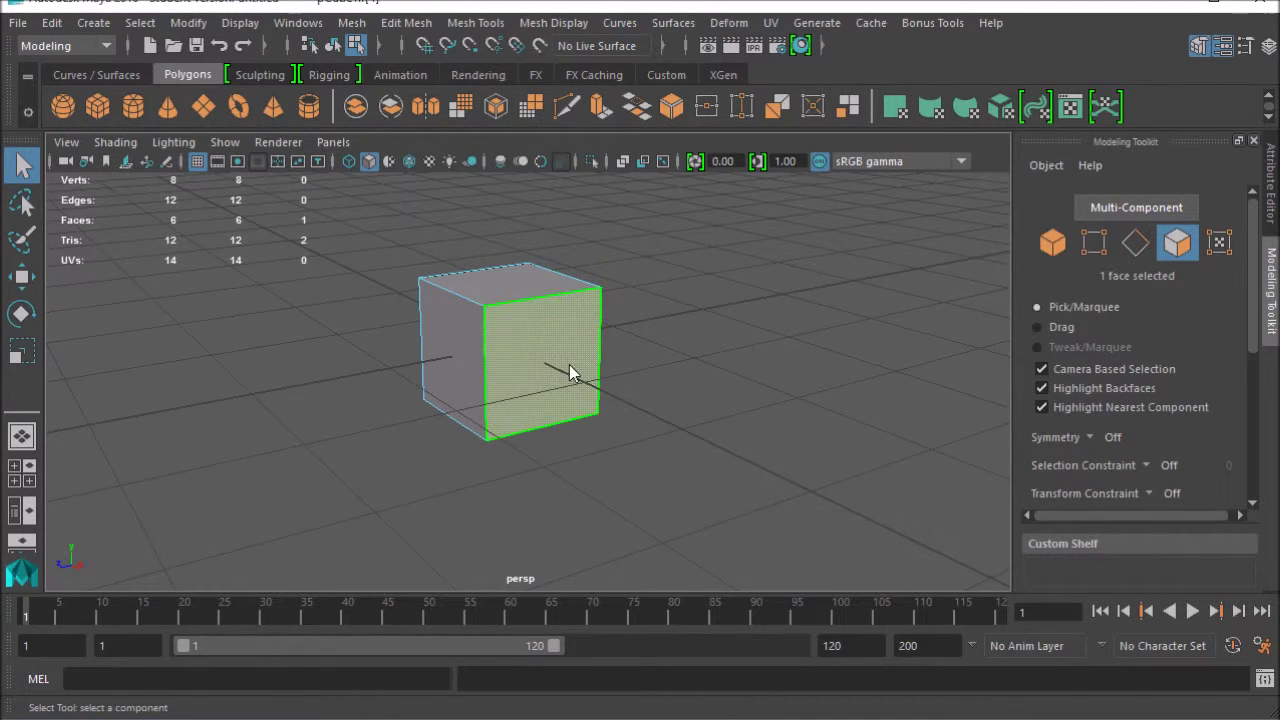
alt+drag(569, 364, 686, 407)
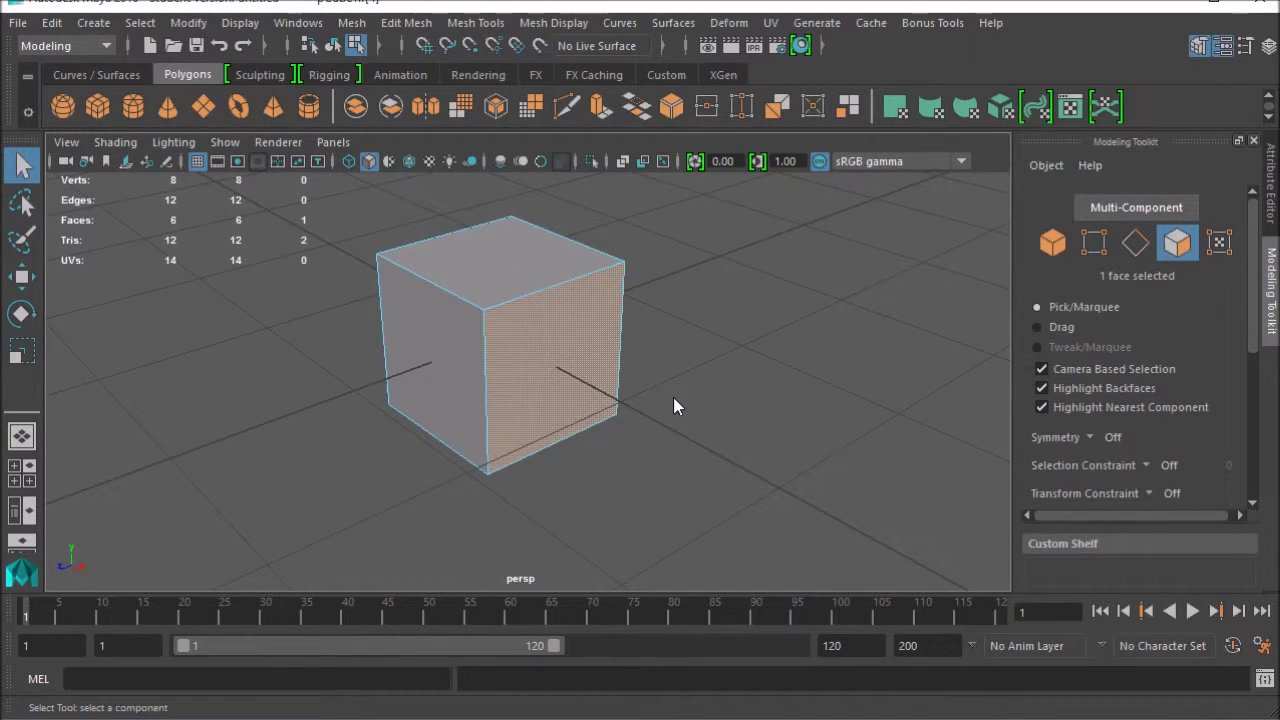
Step: Clear the face selection by clicking empty space
click(729, 397)
alt+drag(586, 346, 780, 392)
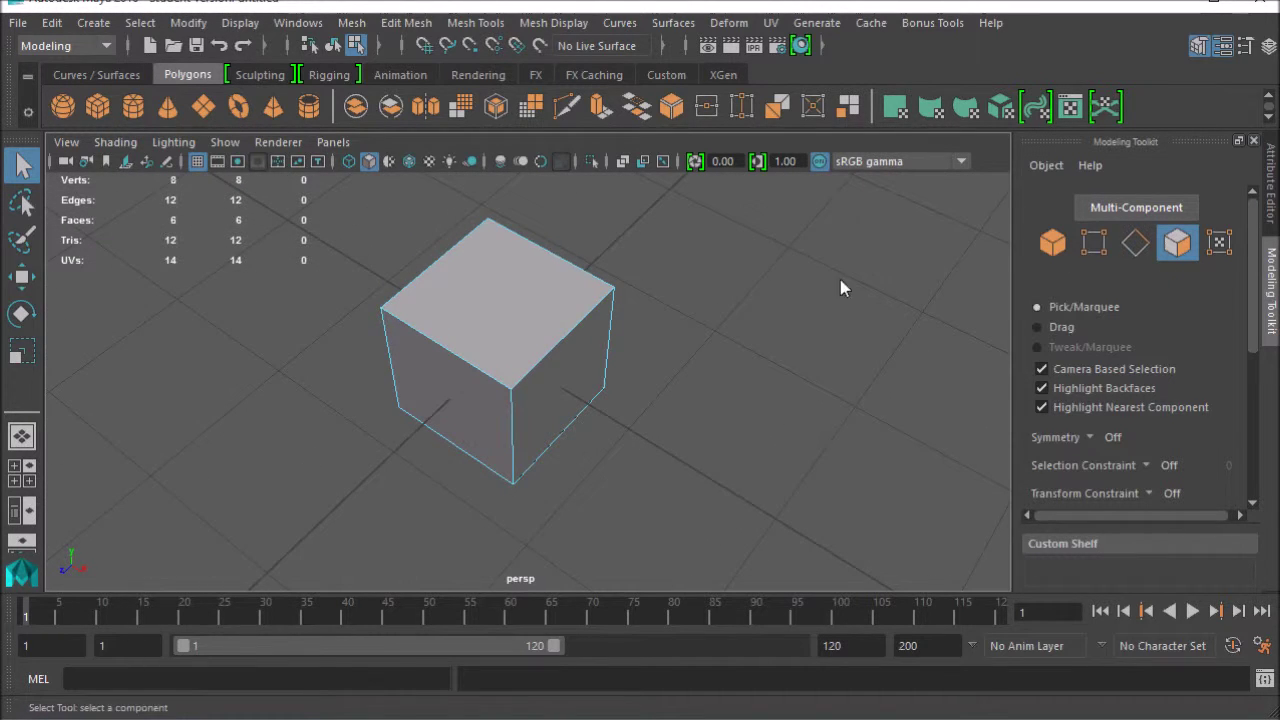
alt+drag(843, 283, 680, 398)
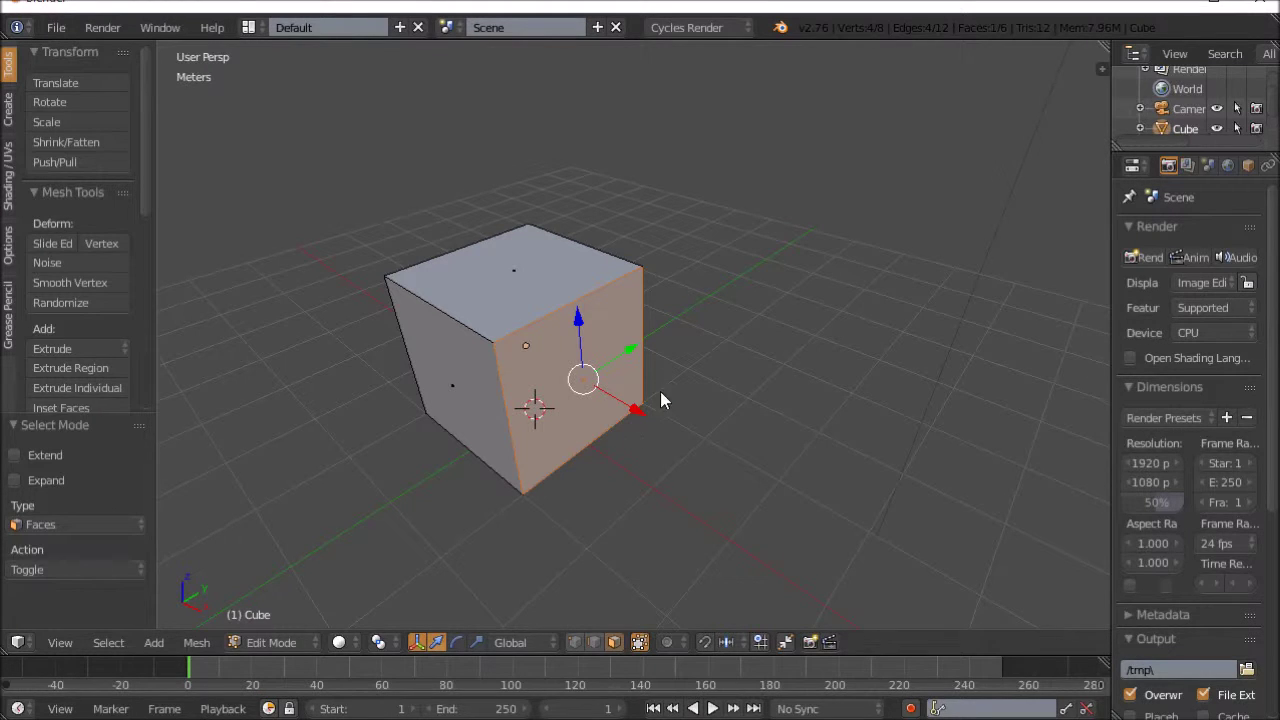
Step: Orbit Blender's view from lower, then higher, around the cube's selected front face
mouse_move(660, 392)
middle_down()
mouse_move(662, 356)
mouse_move(657, 384)
middle_up()
middle_drag(738, 405, 733, 462)
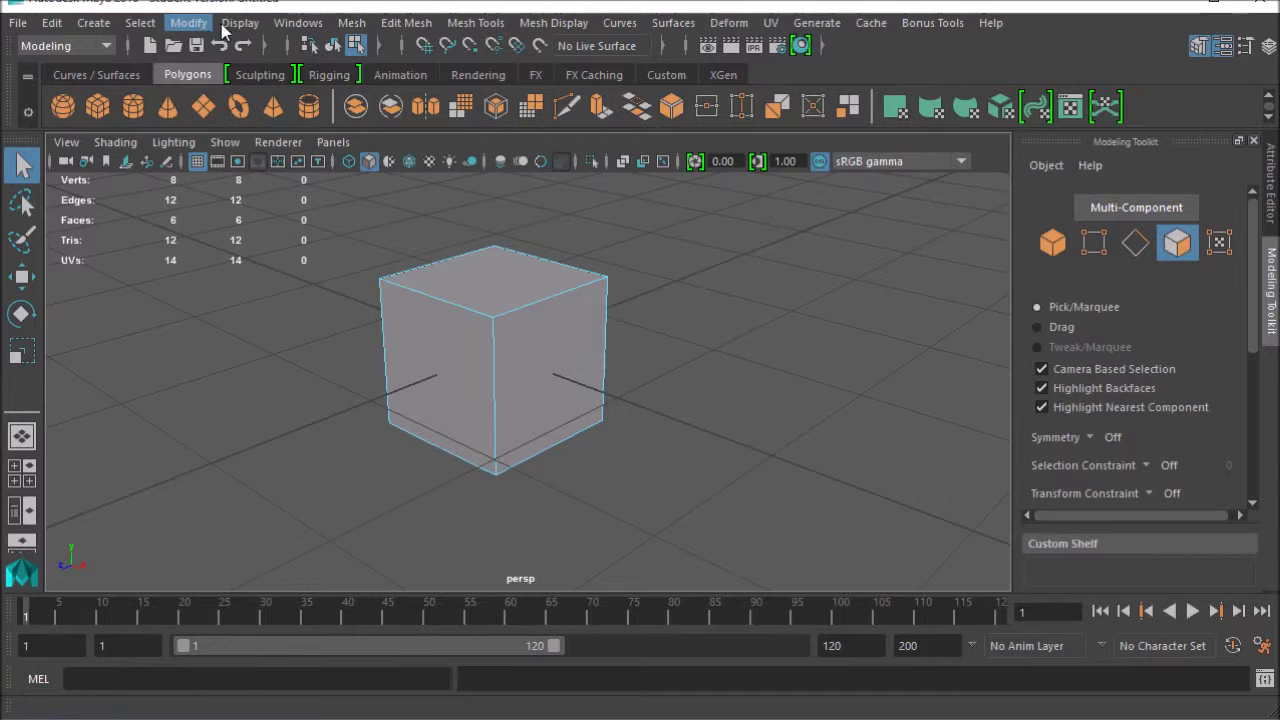
Step: Browse the mesh menus, frame the cube with F, and hold right-click over it
click(351, 22)
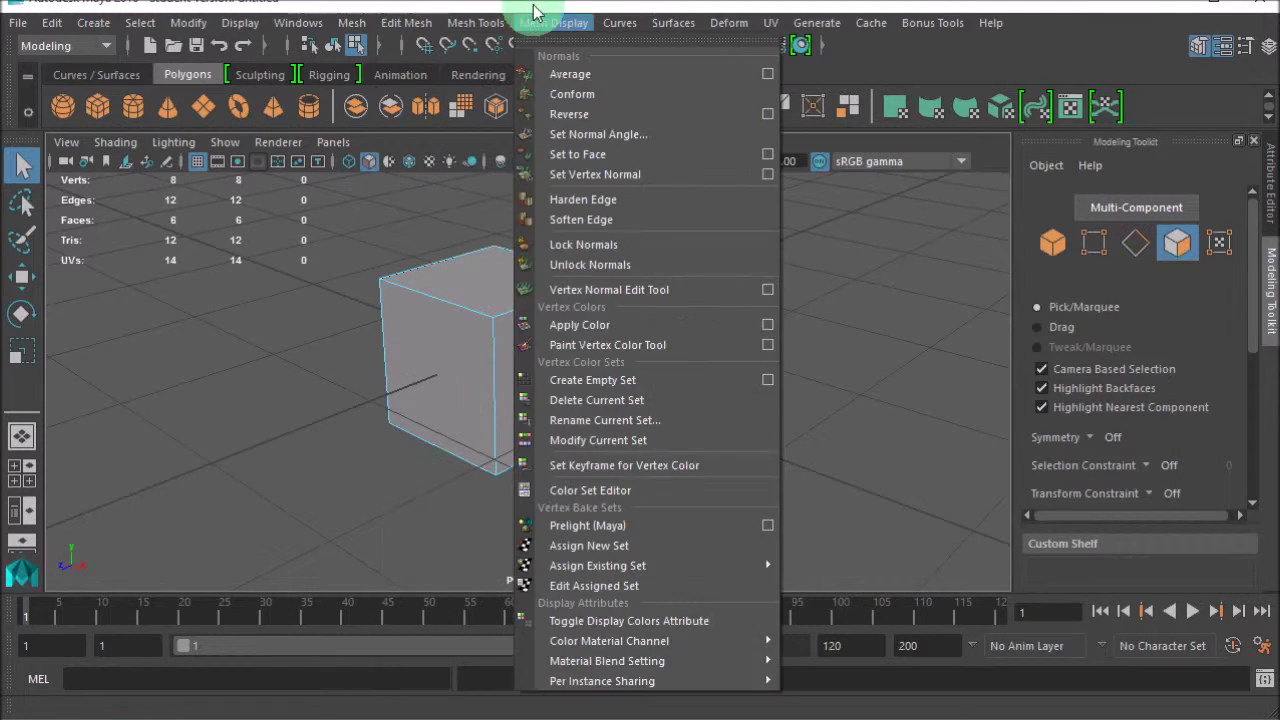
click(450, 386)
scroll(660, 378, down, 10)
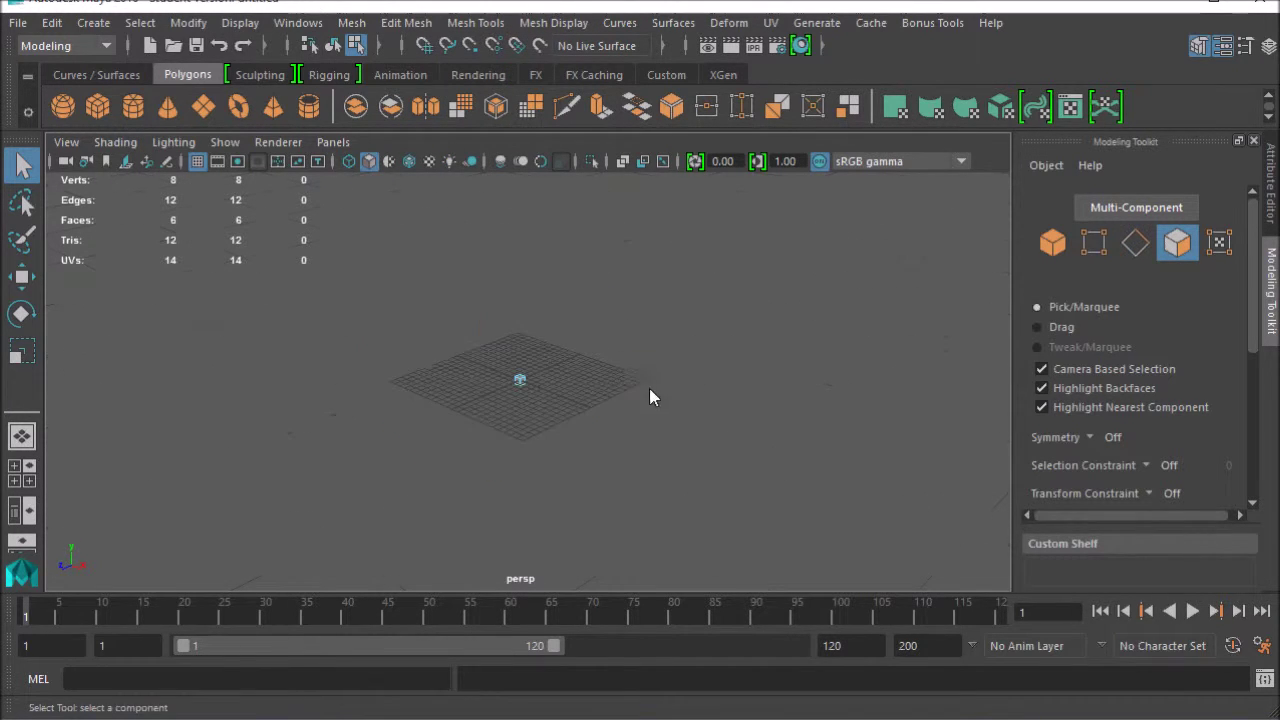
key(f)
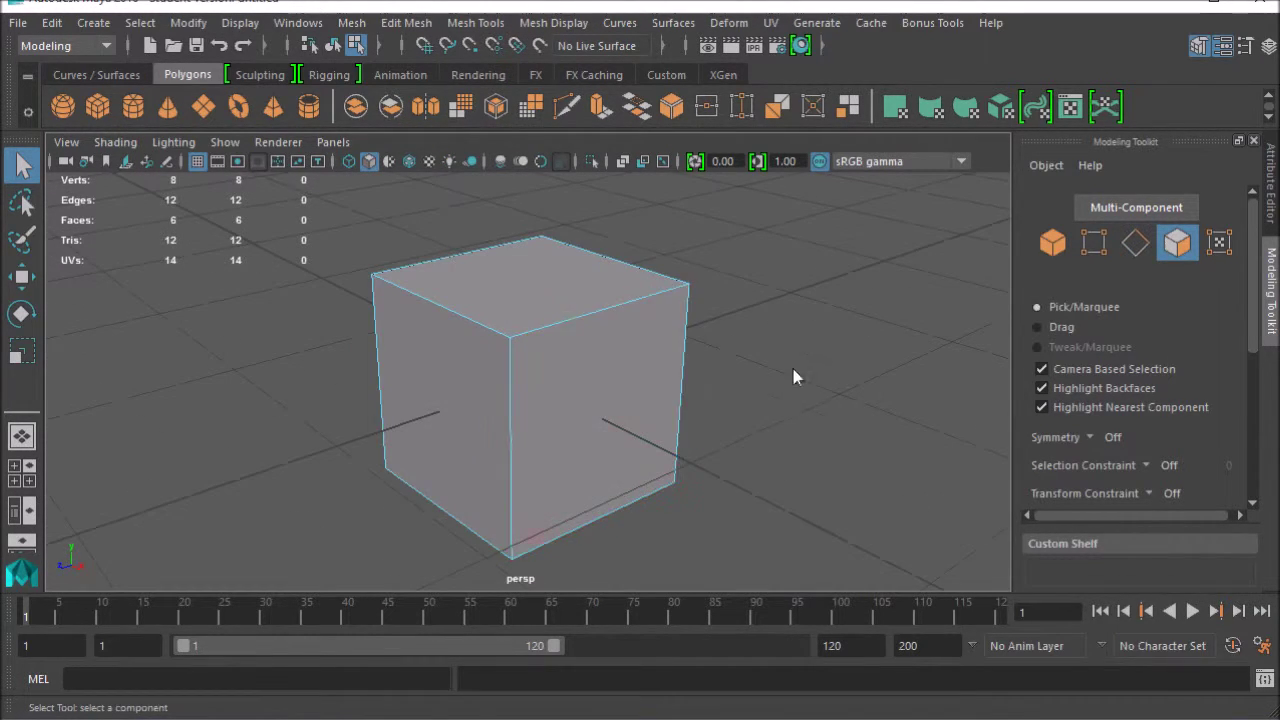
mouse_move(823, 320)
right_down()
mouse_move(754, 623)
mouse_move(825, 318)
right_up()
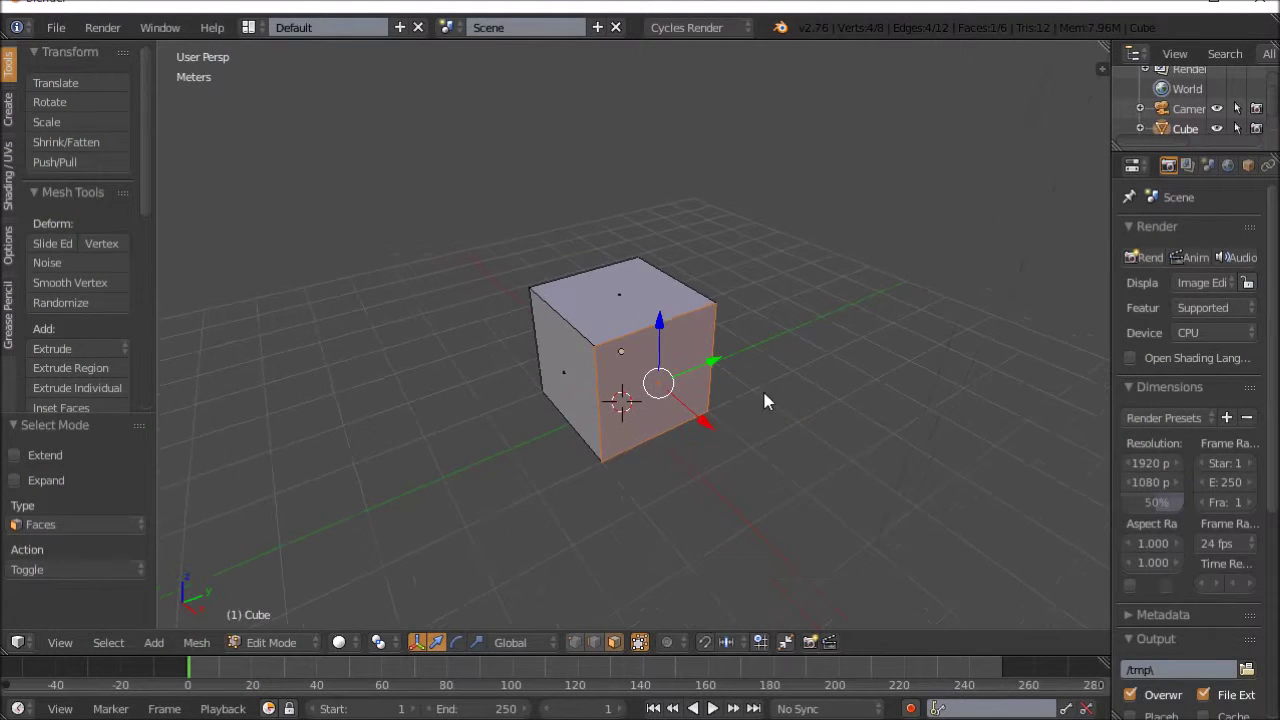
middle_drag(723, 428, 698, 446)
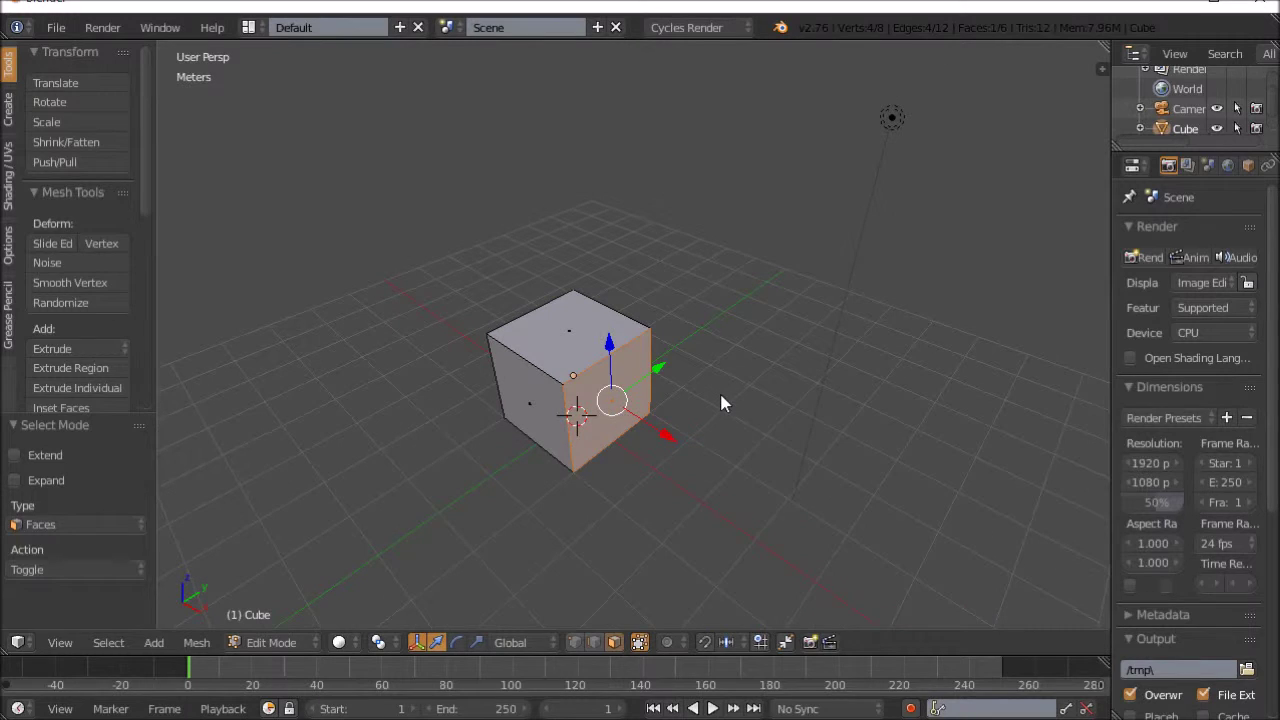
key(space)
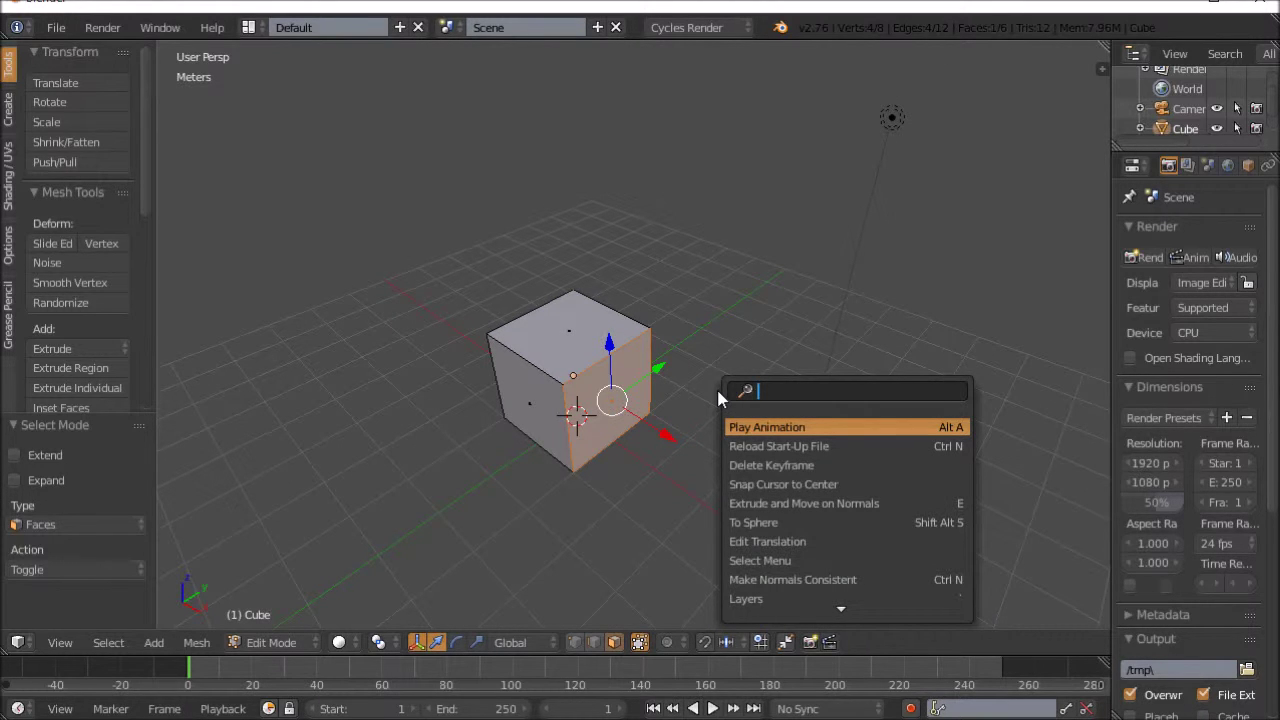
text(extrude)
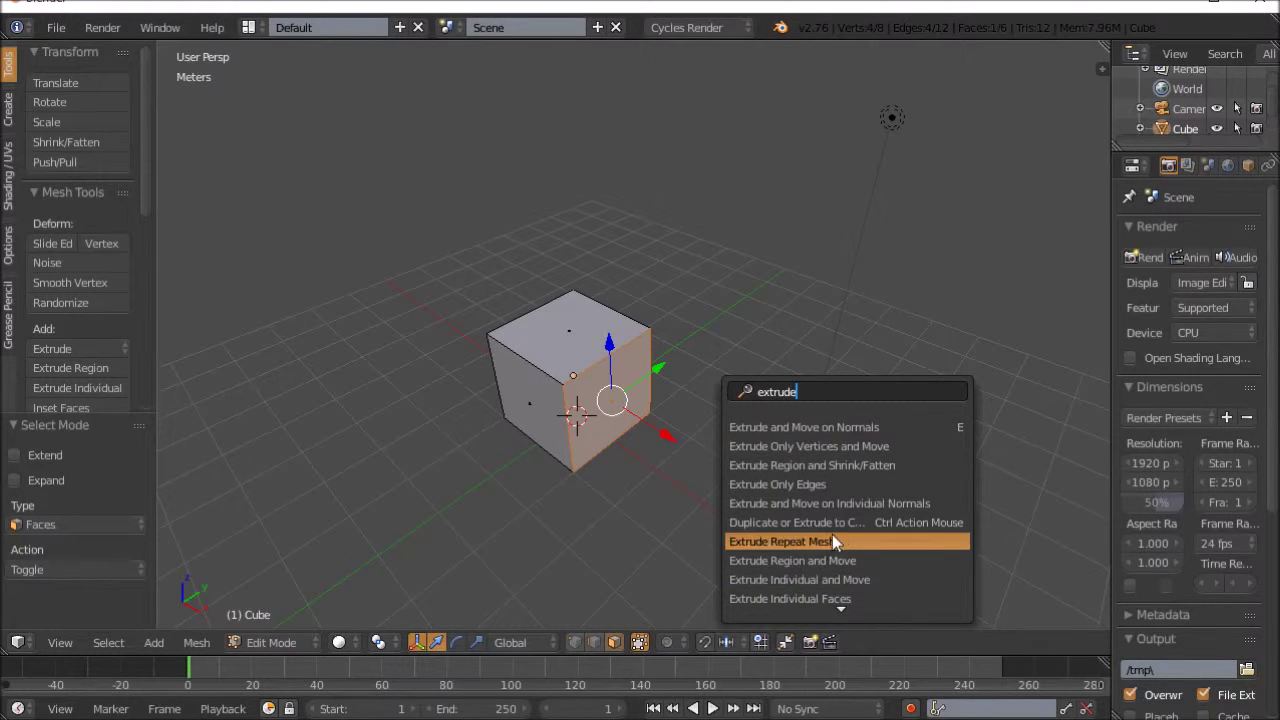
scroll(841, 563, down, 4)
scroll(845, 588, up, 6)
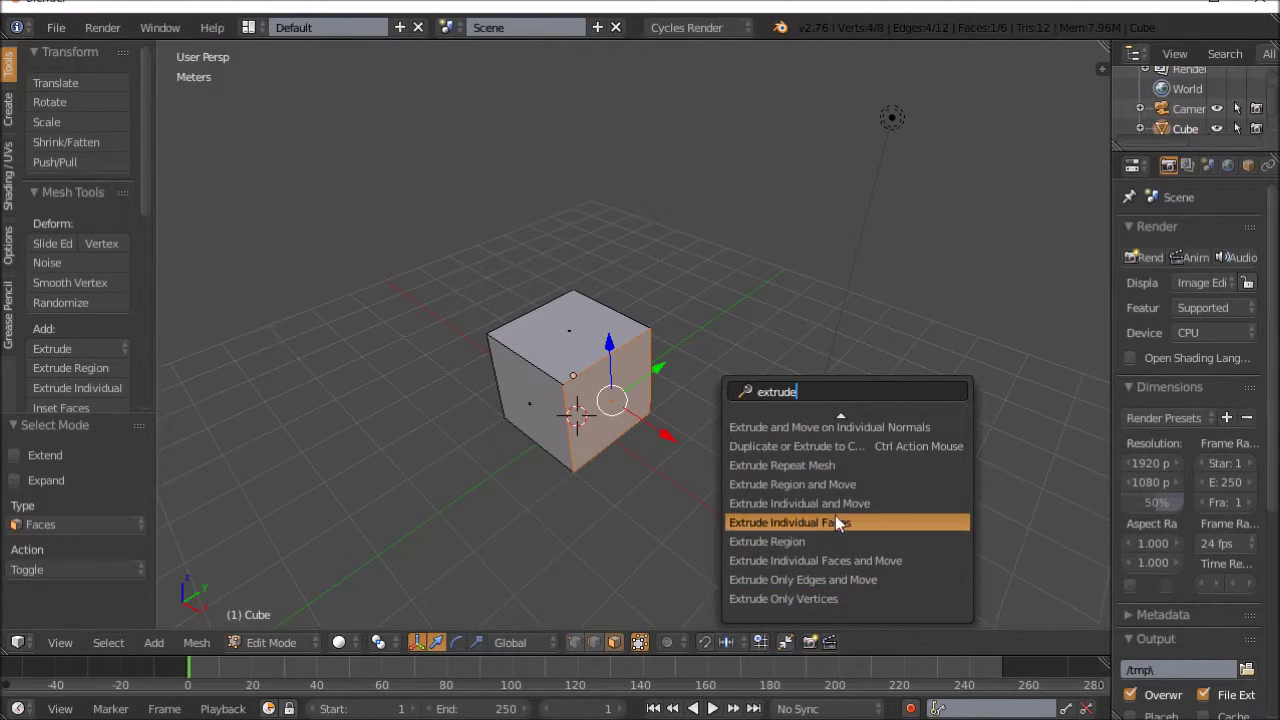
scroll(837, 470, up, 4)
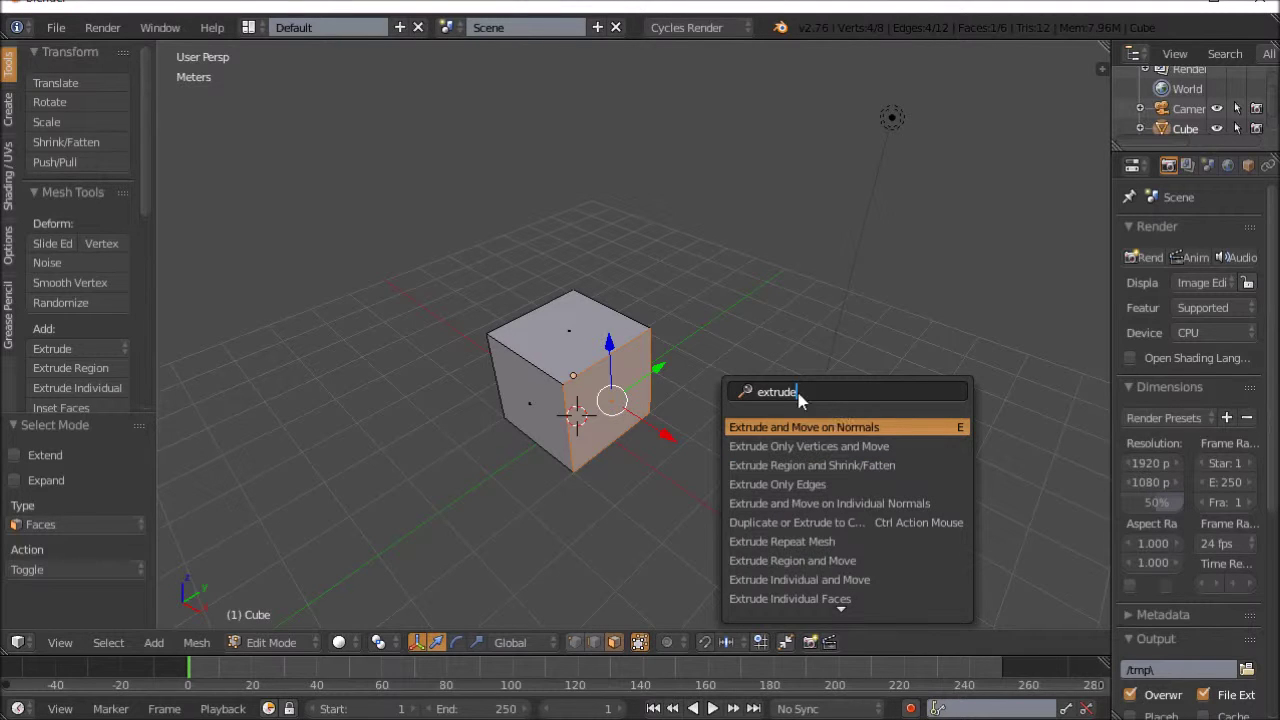
click(707, 389)
key(BackSpace)
key(Escape)
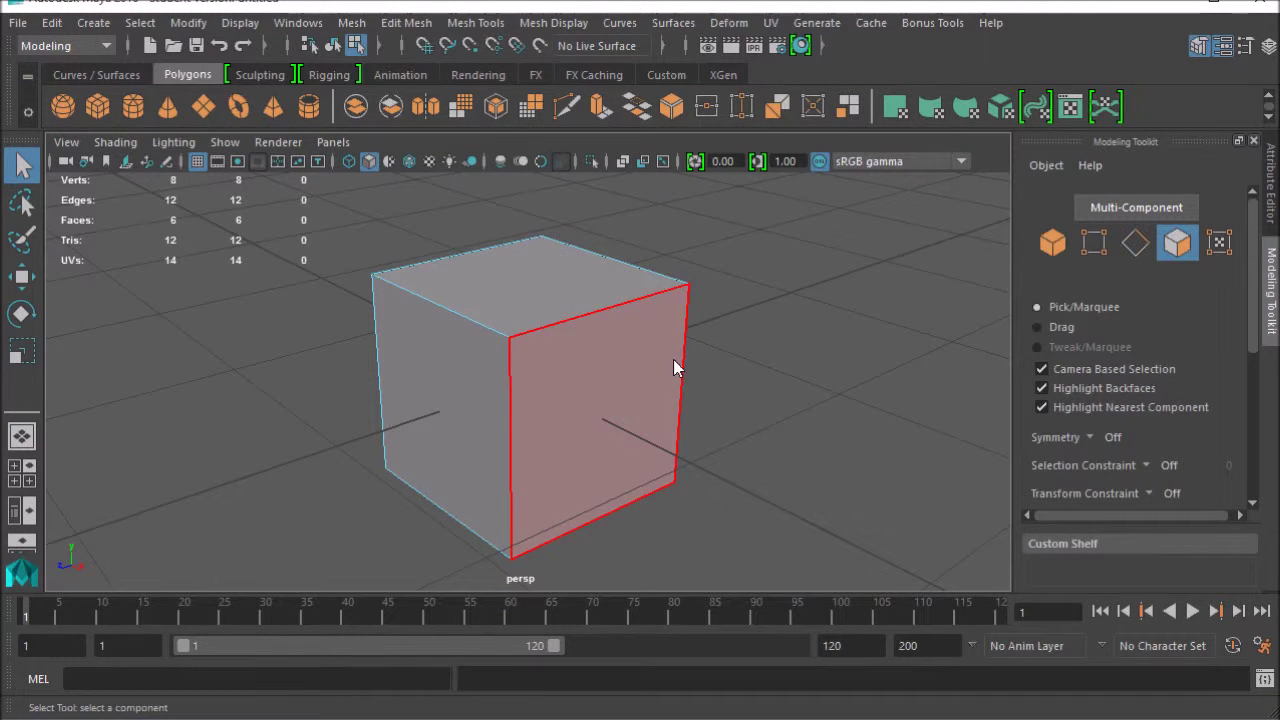
alt+right_drag(705, 360, 588, 391)
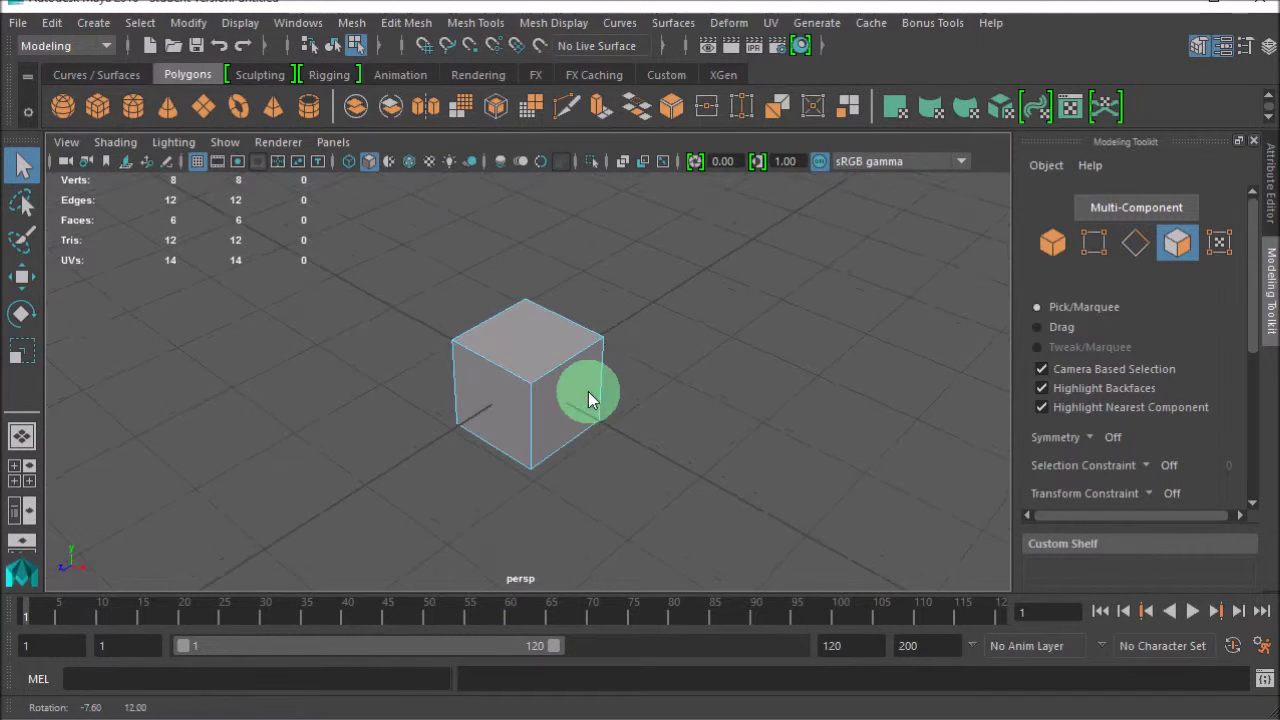